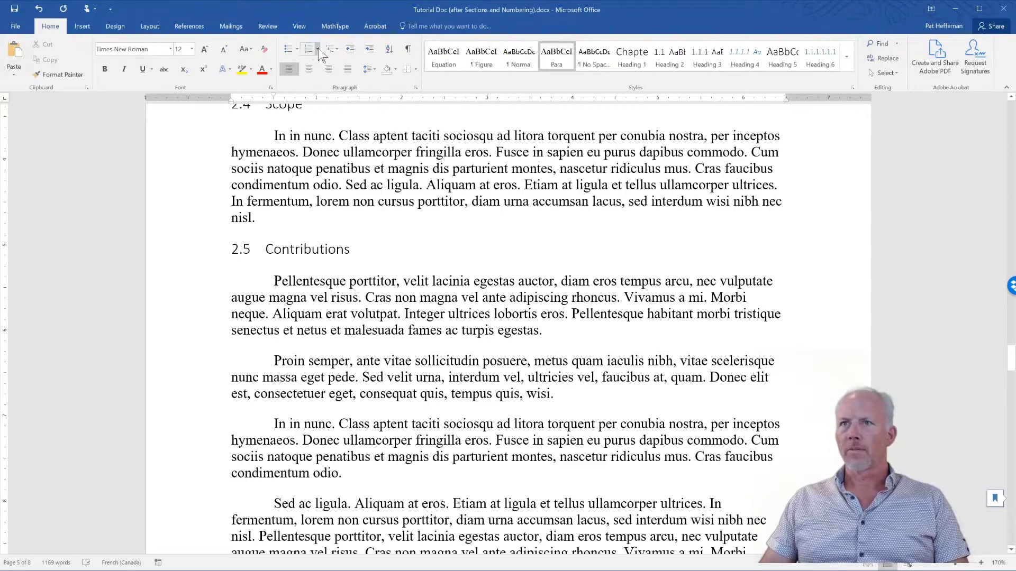
pyautogui.click(319, 48)
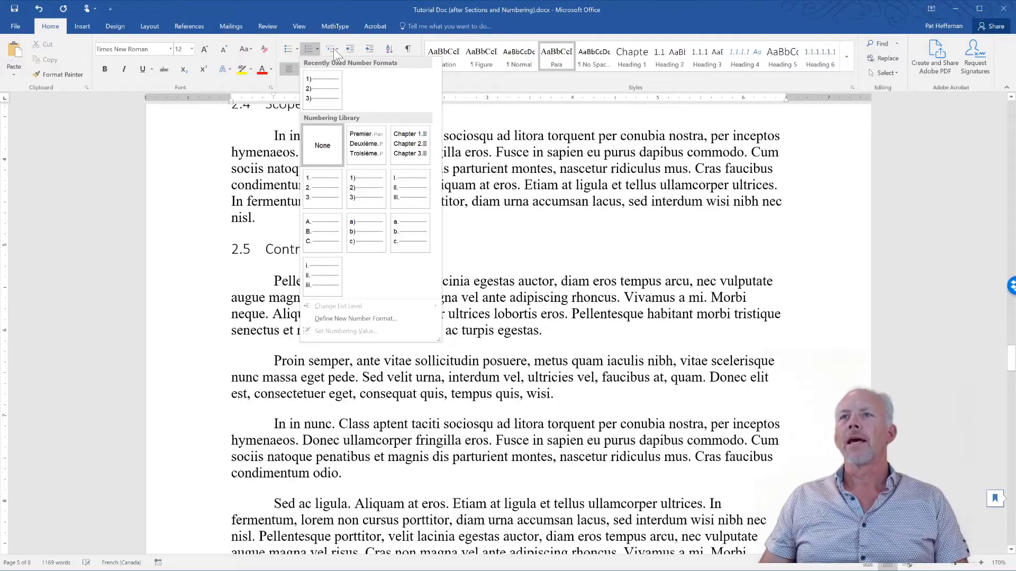
pyautogui.click(335, 49)
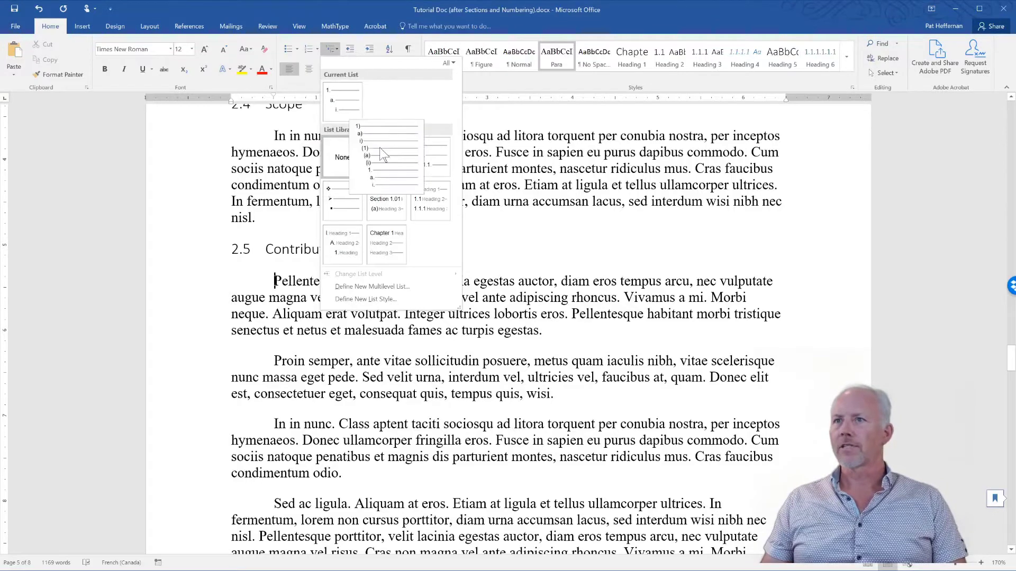
pyautogui.moveTo(340, 114)
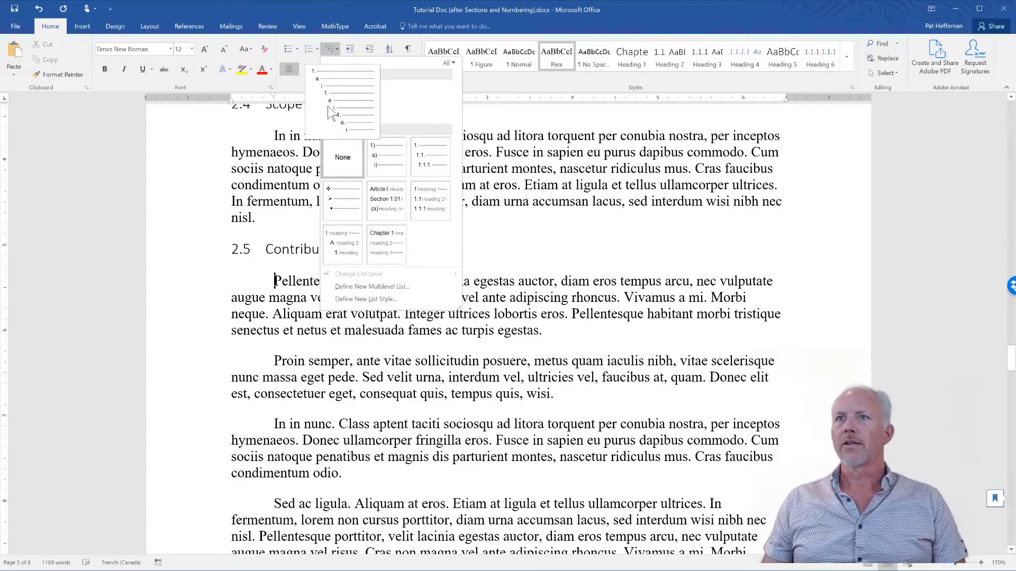
pyautogui.moveTo(433, 167)
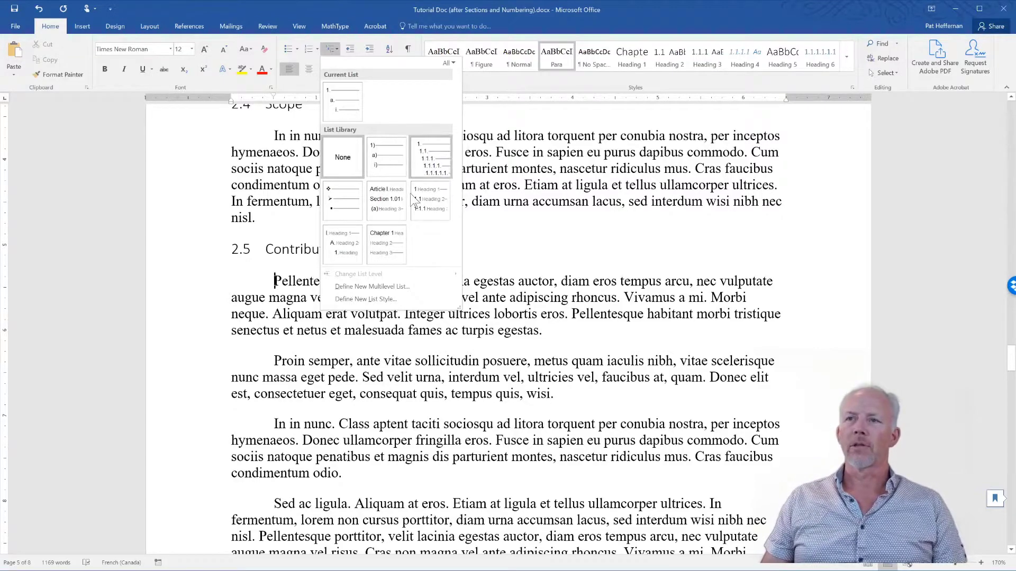
pyautogui.click(335, 49)
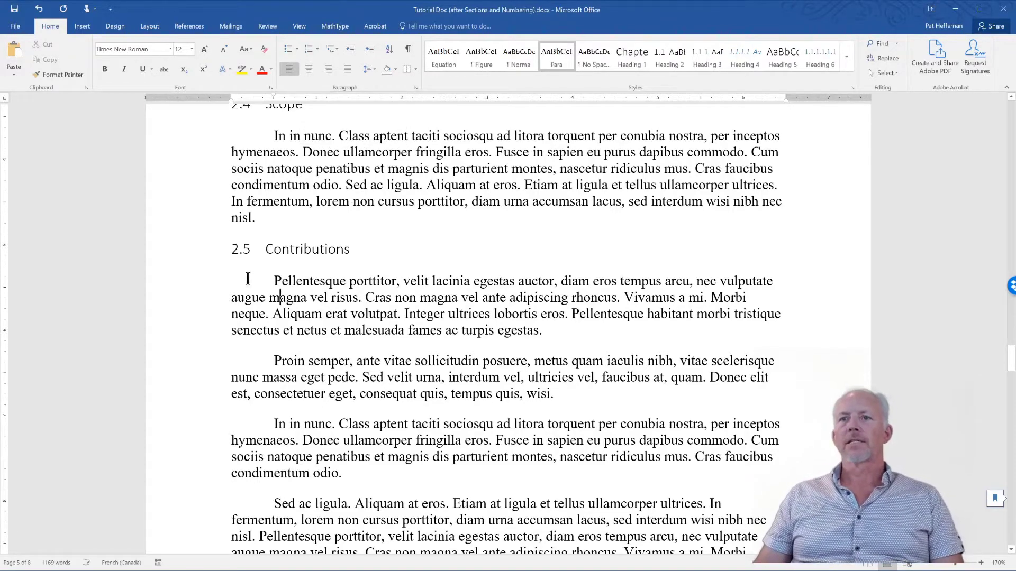
# Apply the 1. 2. 3. numbering format to the first paragraph under 2.5 Contributions
pyautogui.moveTo(202, 316); pyautogui.dragTo(199, 350)
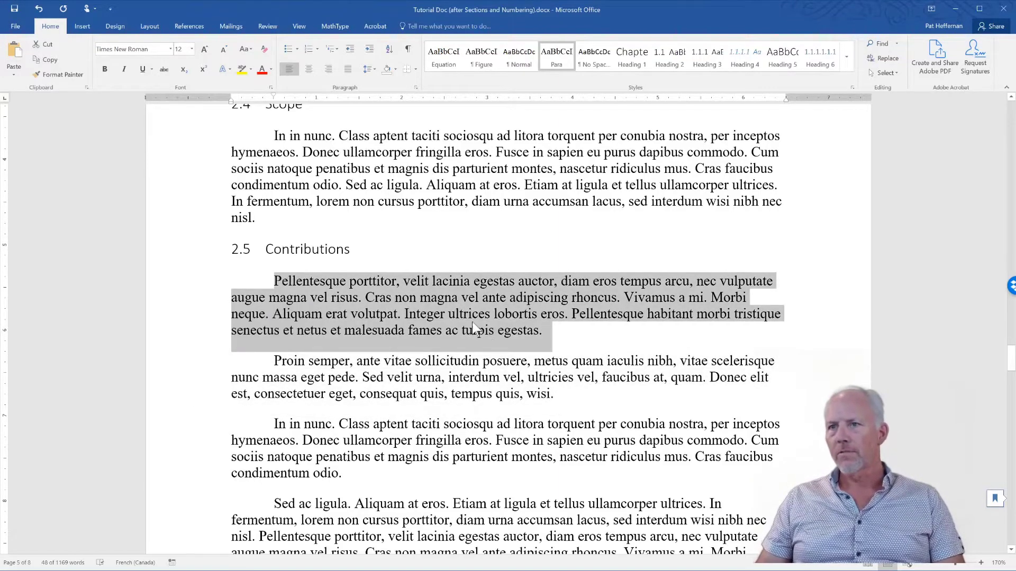
pyautogui.click(318, 52)
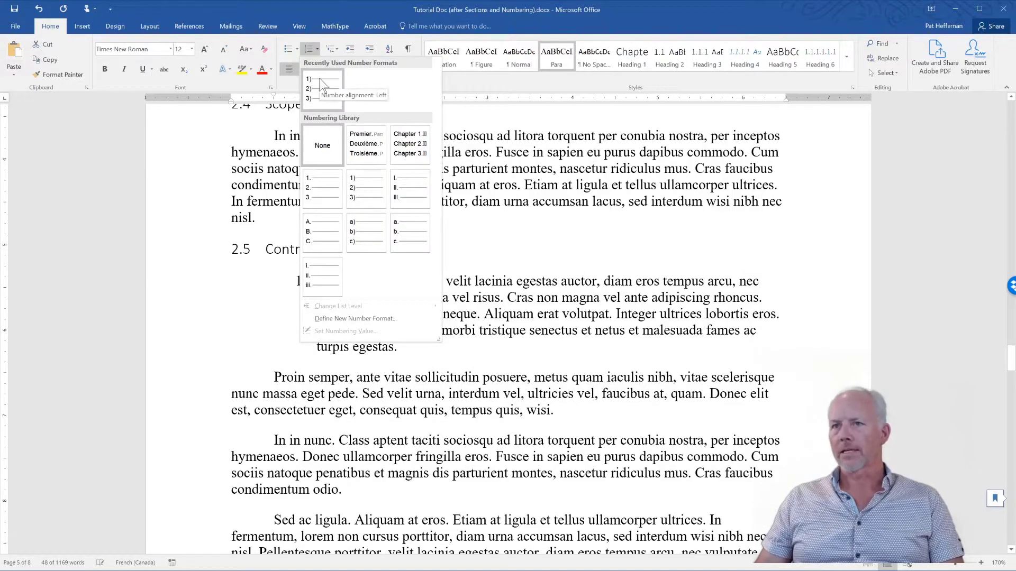
pyautogui.click(311, 188)
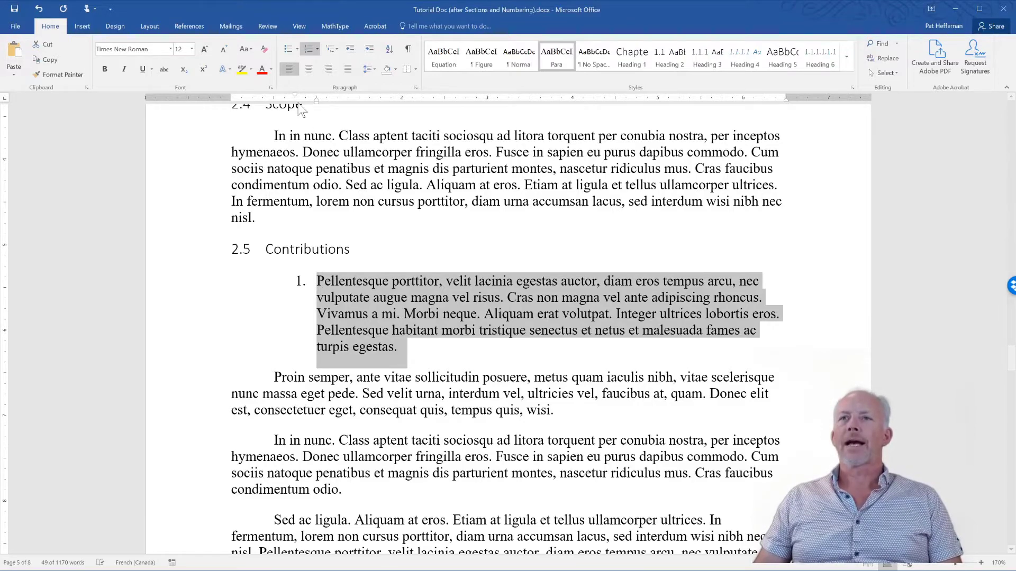
# Align the numbered paragraph's number and its wrapped lines with the page's left margin by adjusting its first-line and hanging indents
pyautogui.moveTo(295, 99); pyautogui.dragTo(230, 99)
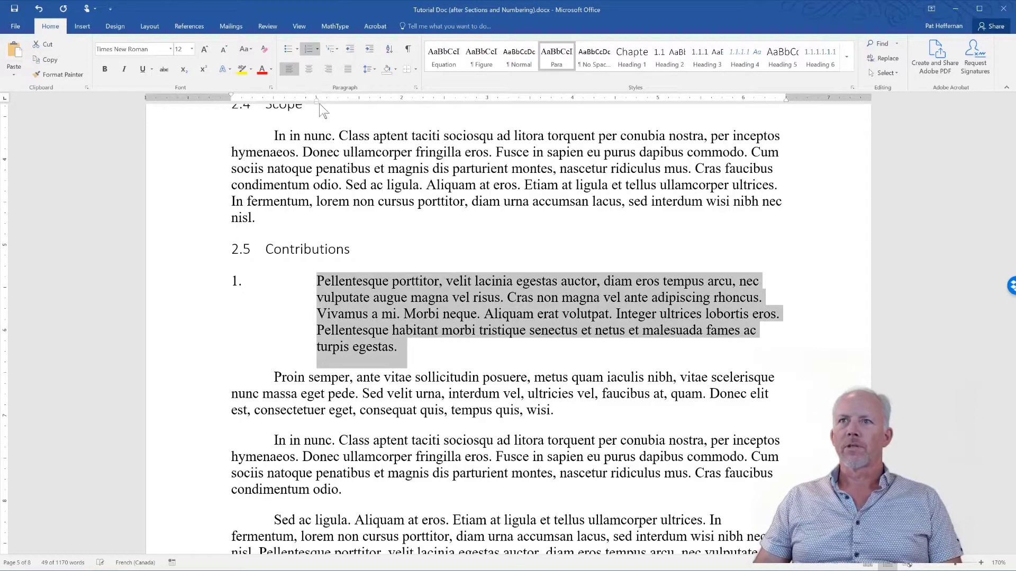
pyautogui.moveTo(315, 103); pyautogui.dragTo(233, 109)
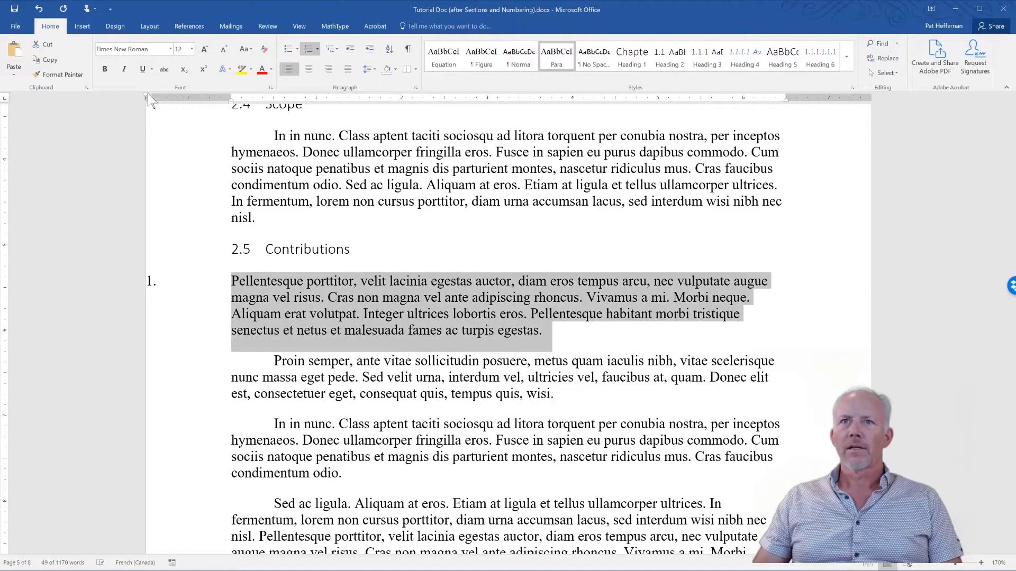
pyautogui.moveTo(145, 94); pyautogui.dragTo(233, 95)
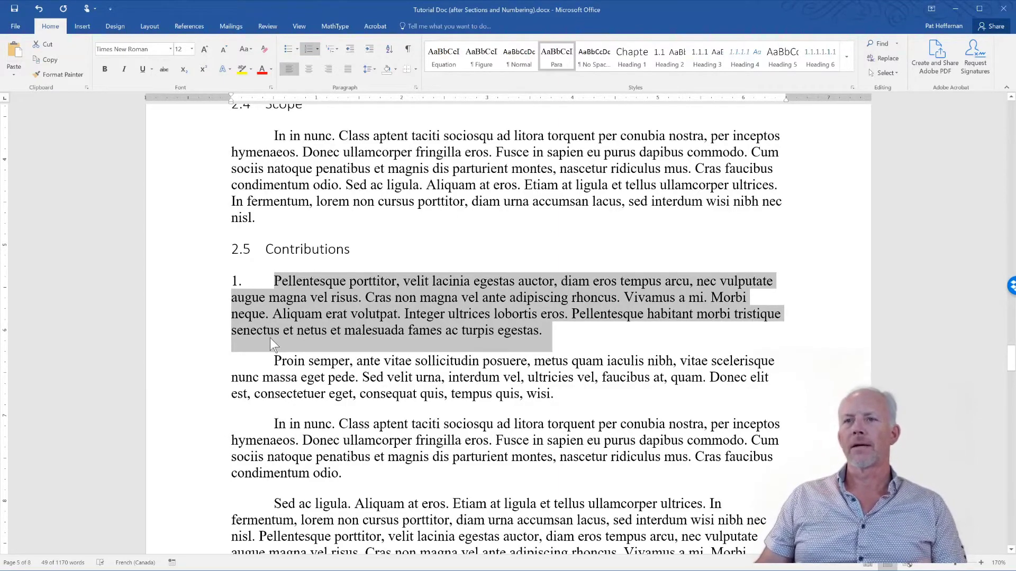
# Update the Para style to match the numbered paragraph
pyautogui.rightClick(555, 57)
pyautogui.click(593, 62)
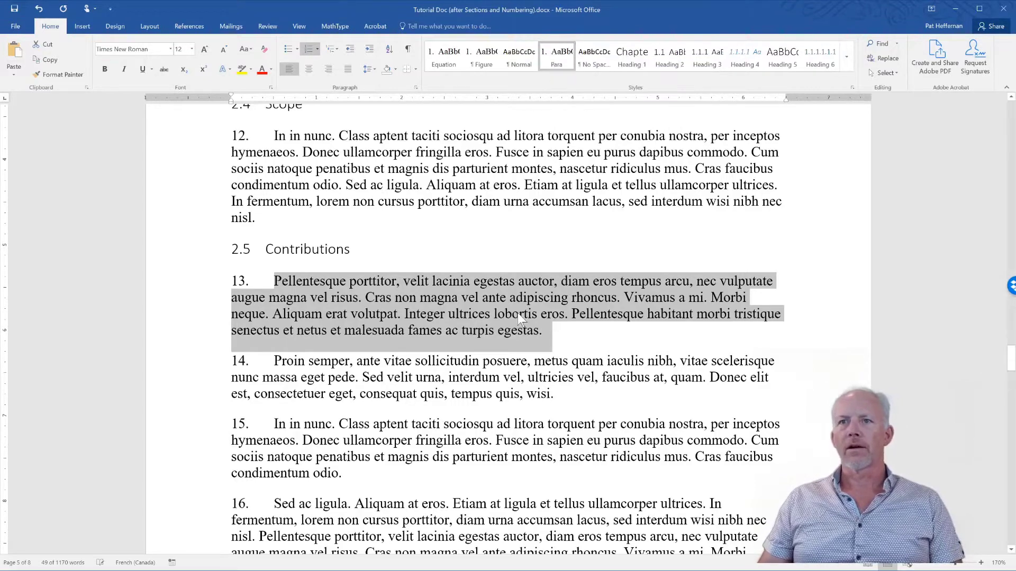
pyautogui.click(344, 283)
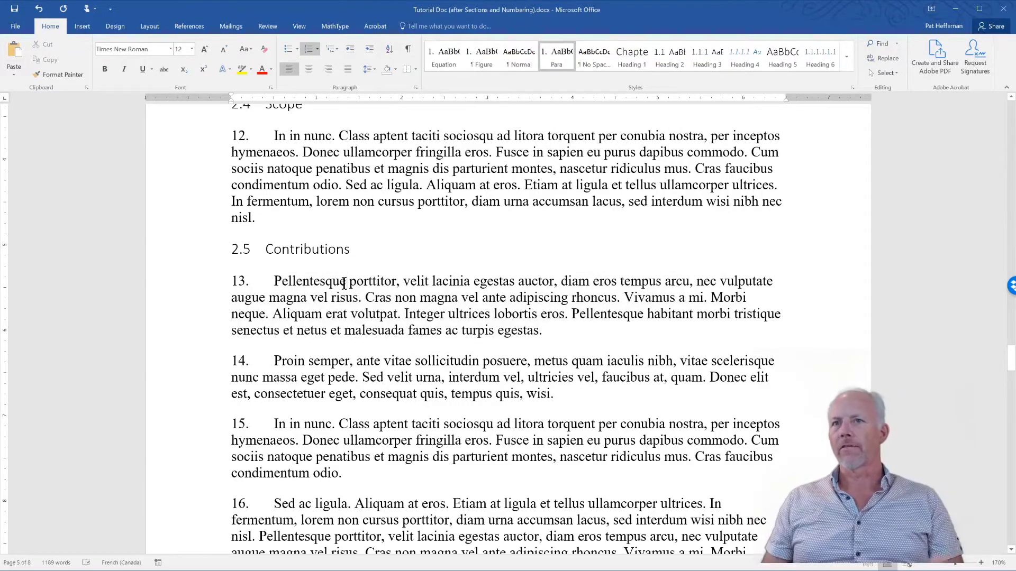
# Apply the current 1., a., i. multilevel list format to the first paragraph under 2.5 Contributions
pyautogui.scroll(-2, 344, 284)
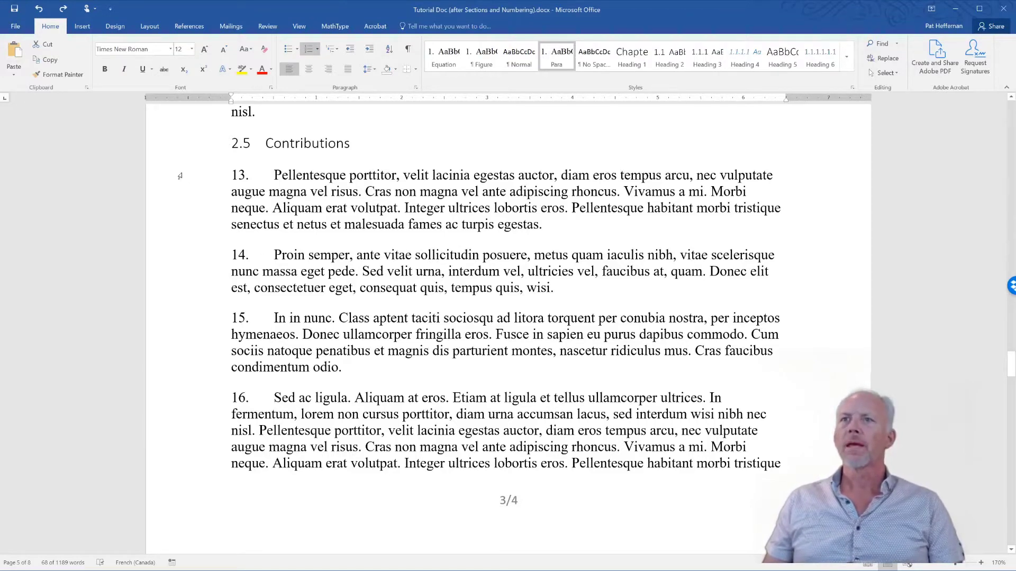
pyautogui.moveTo(179, 208); pyautogui.dragTo(153, 225)
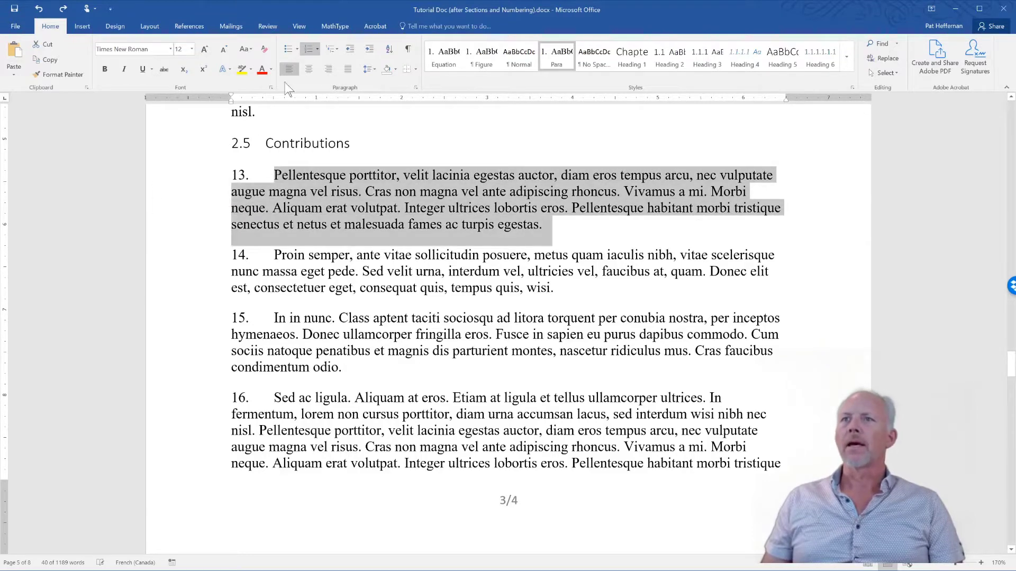
pyautogui.click(338, 49)
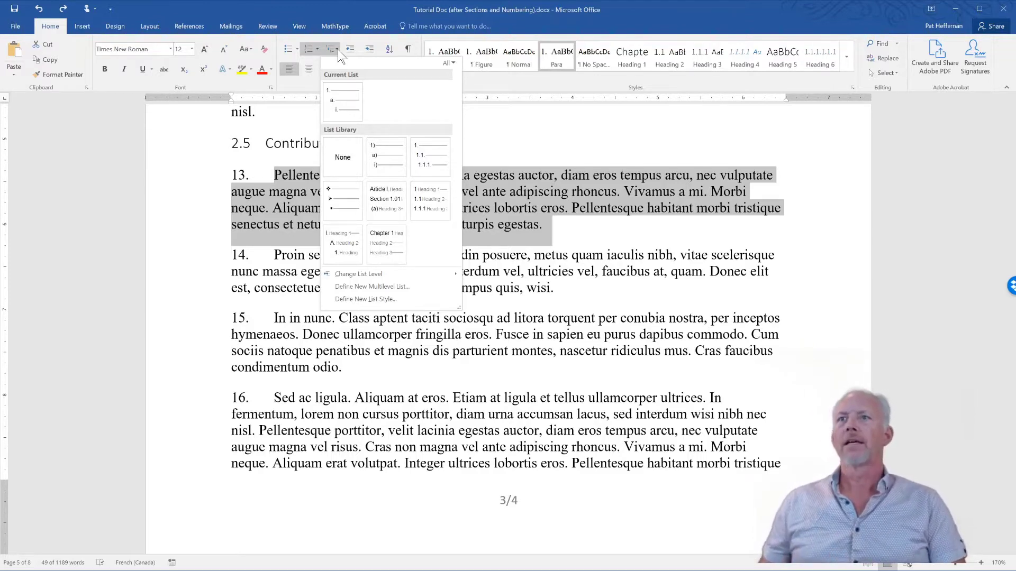
pyautogui.moveTo(340, 99)
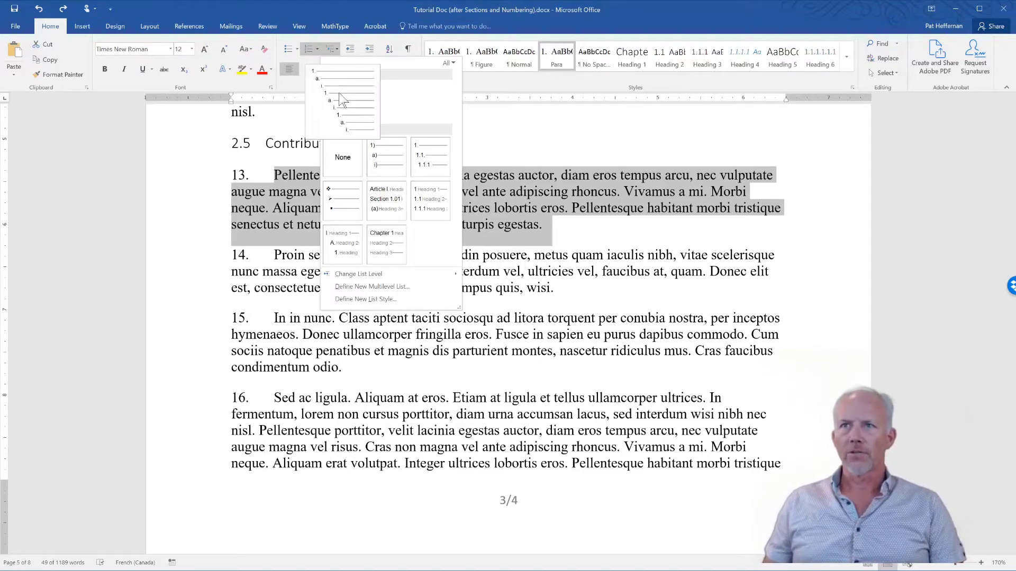
pyautogui.click(340, 99)
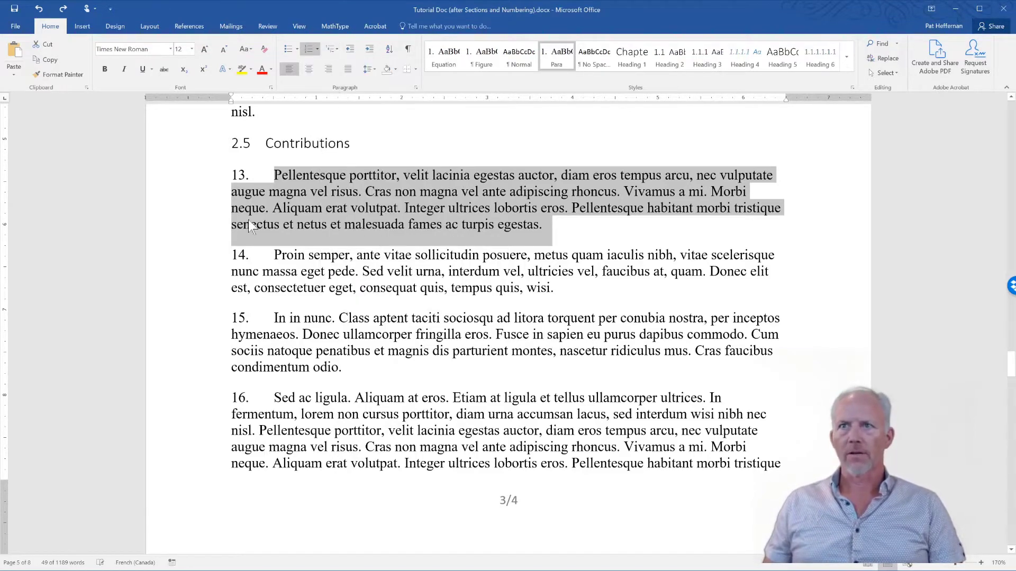
pyautogui.click(261, 211)
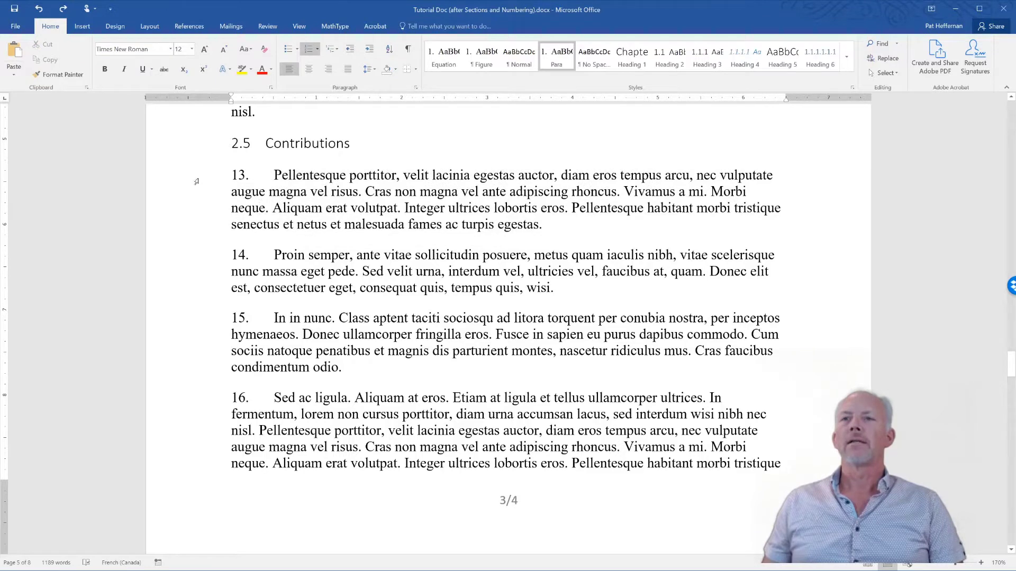
# Update the Para style to match the first Contributions paragraph with its multilevel numbering
pyautogui.moveTo(194, 174); pyautogui.dragTo(193, 229)
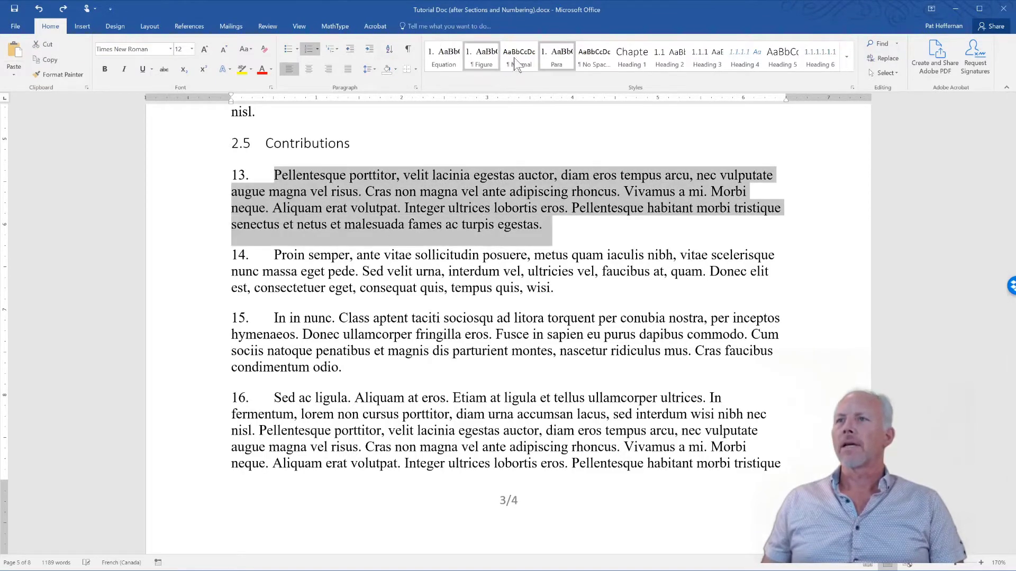
pyautogui.rightClick(548, 57)
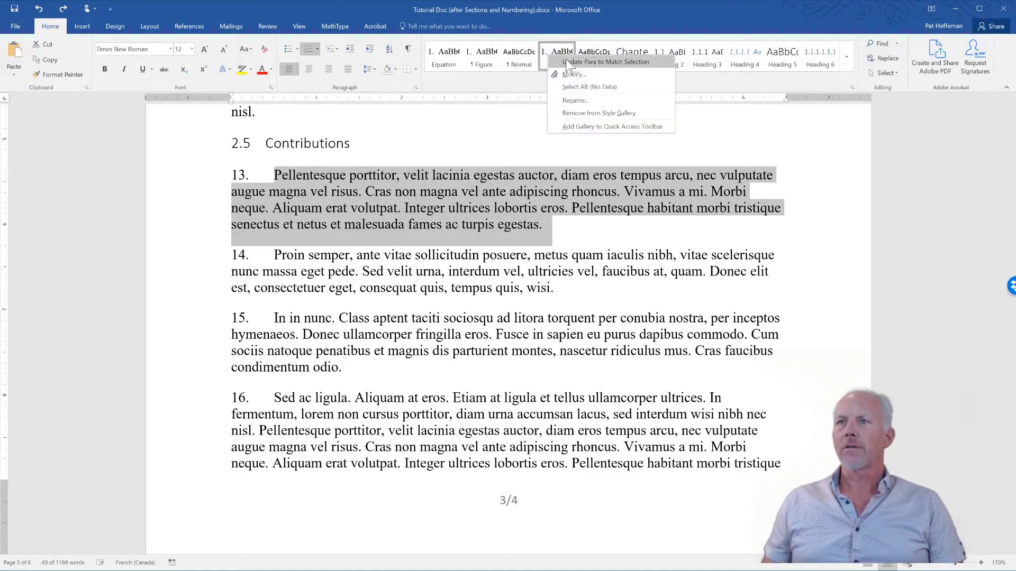
pyautogui.click(568, 62)
# Demote the "Proin semper" paragraph to the second list level and add an empty item after it
pyautogui.click(192, 255)
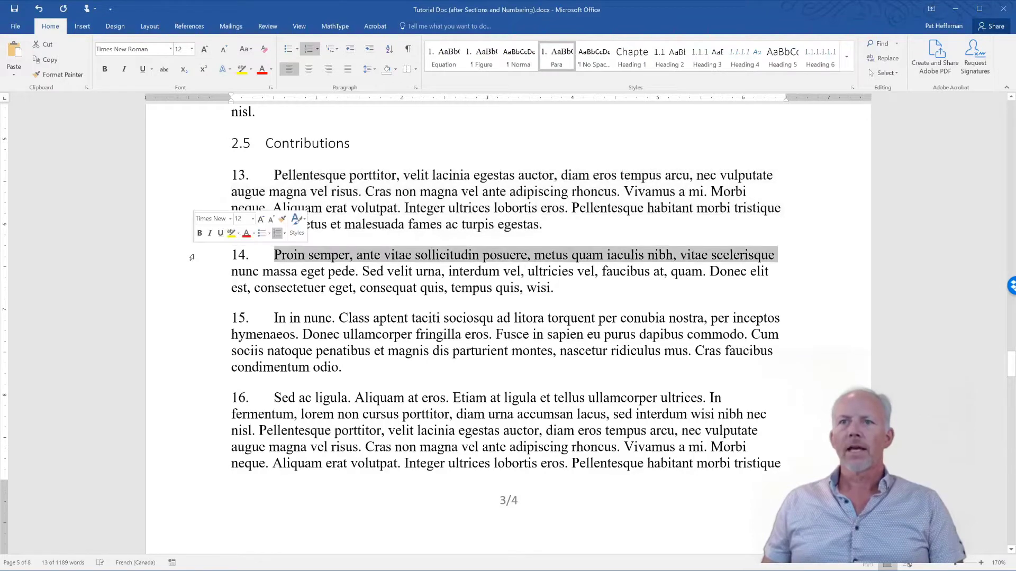
pyautogui.doubleClick(188, 287)
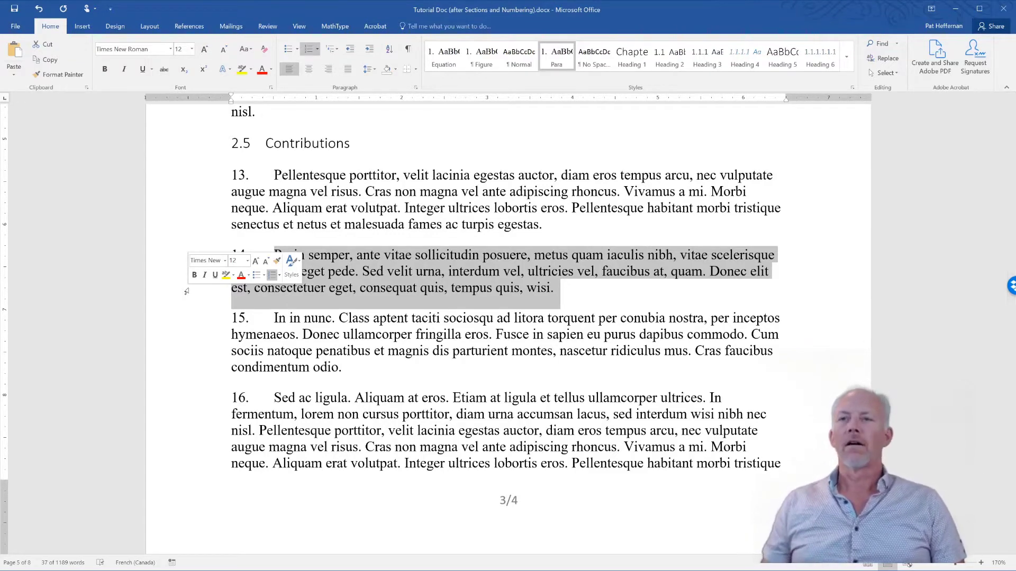
pyautogui.press('Tab')
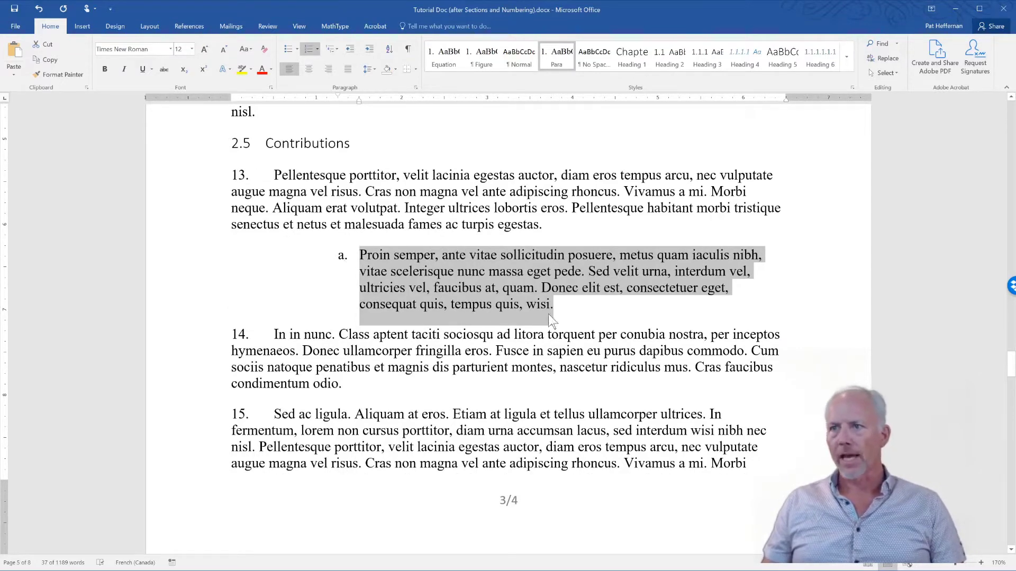
pyautogui.click(573, 305)
pyautogui.press('Return')
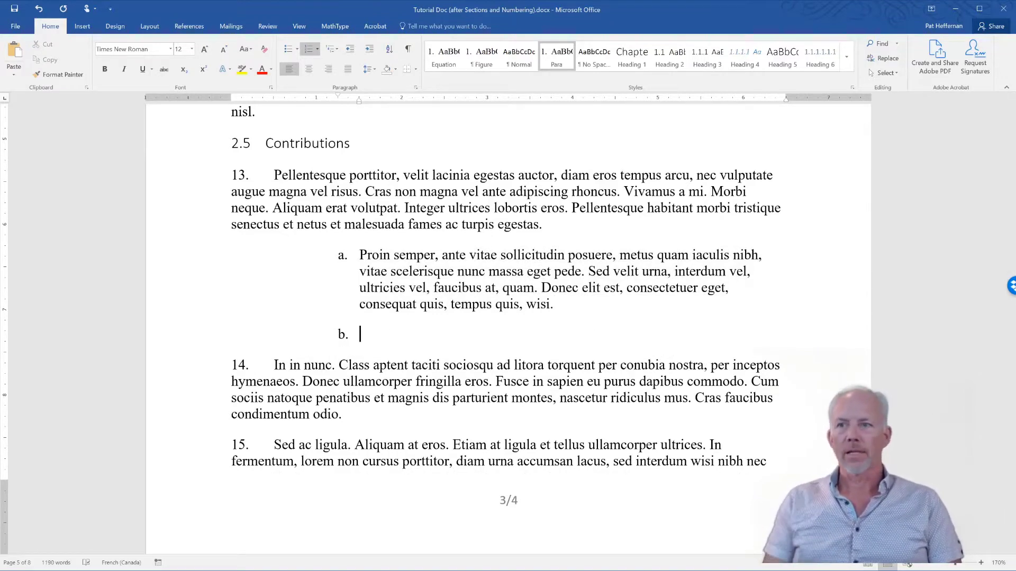
pyautogui.write('DKDKDKTH')
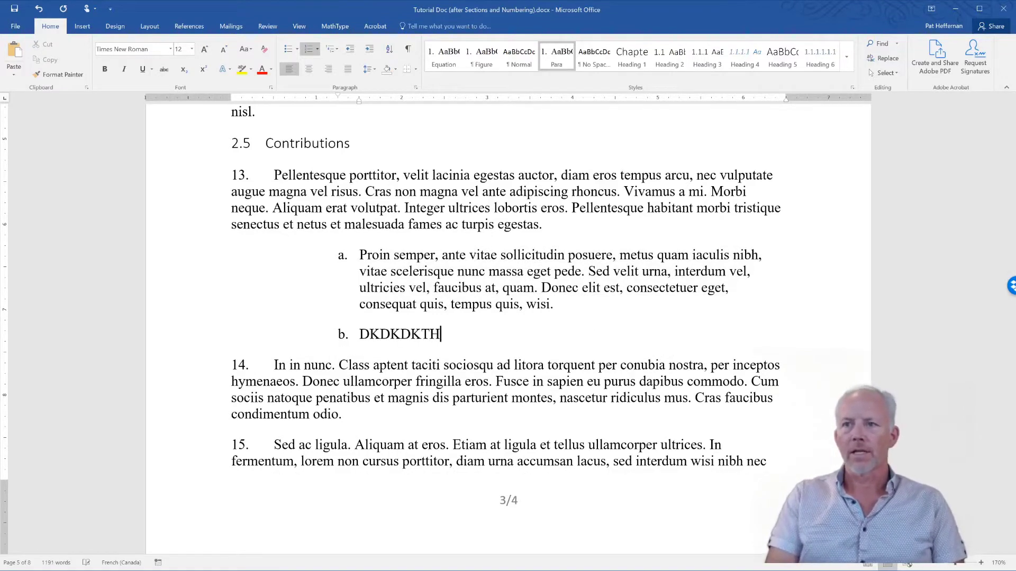
pyautogui.write('KDkdk')
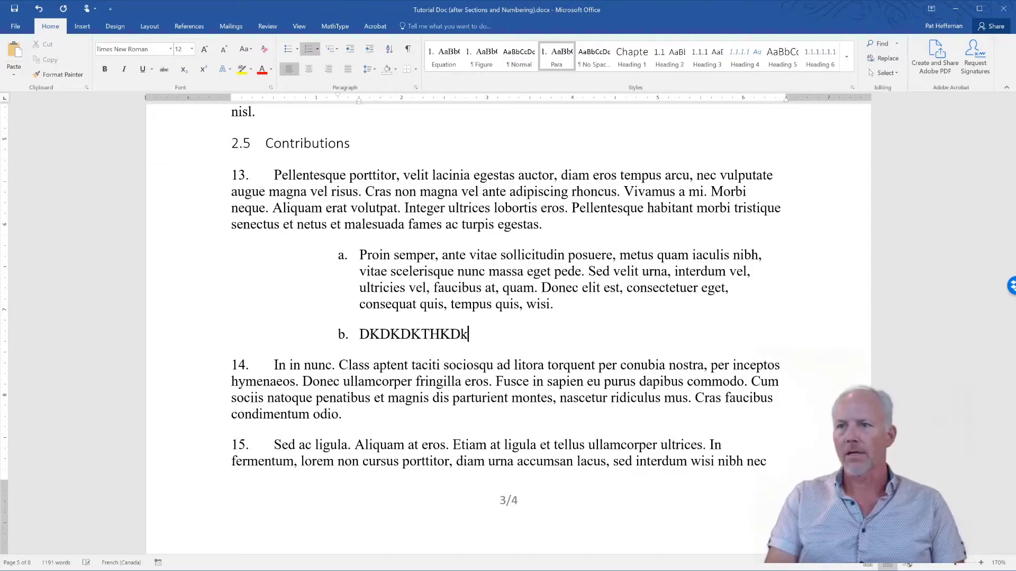
pyautogui.press('BackSpace')
pyautogui.press('BackSpace')
pyautogui.press('BackSpace')
pyautogui.press('BackSpace')
pyautogui.press('BackSpace')
pyautogui.press('BackSpace')
pyautogui.press('BackSpace')
pyautogui.press('BackSpace')
pyautogui.press('BackSpace')
pyautogui.press('BackSpace')
pyautogui.press('BackSpace')
pyautogui.press('BackSpace')
pyautogui.press('BackSpace')
pyautogui.press('BackSpace')
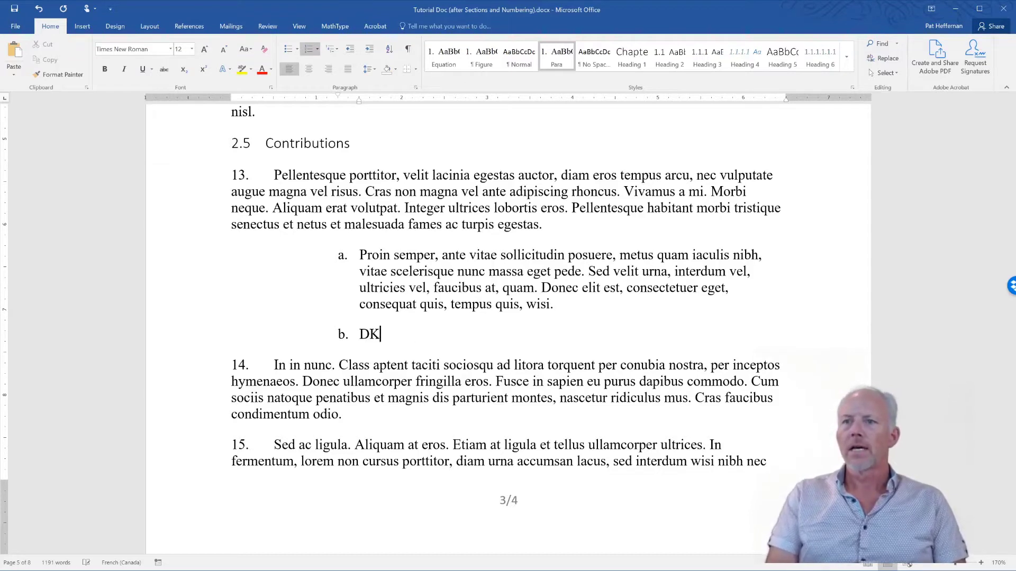
# Enter "Dkdkdkdkd" as item b and add a third-level item "kdkdkdk" beneath it
pyautogui.write('dkdkdkdkd')
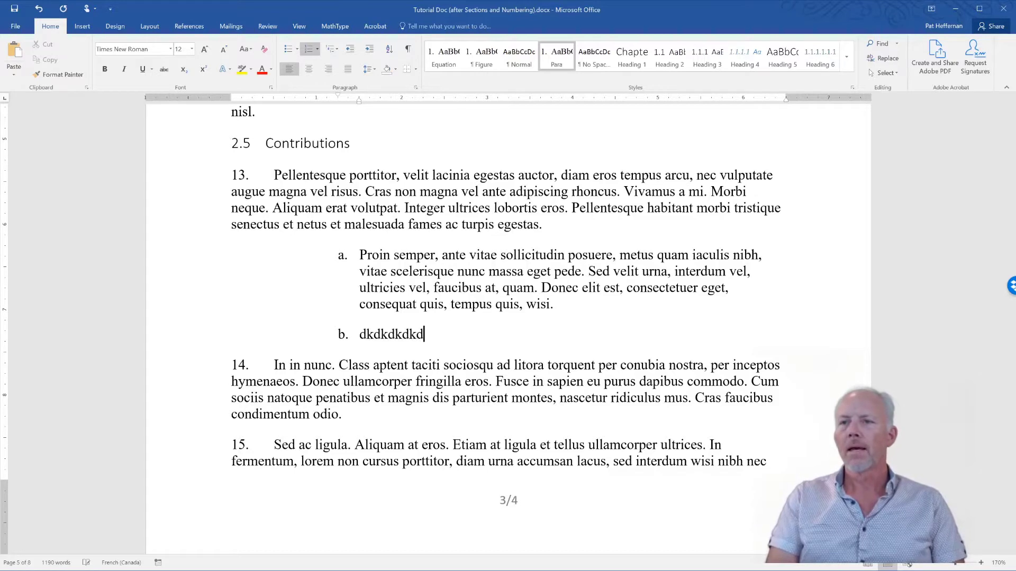
pyautogui.press('Return')
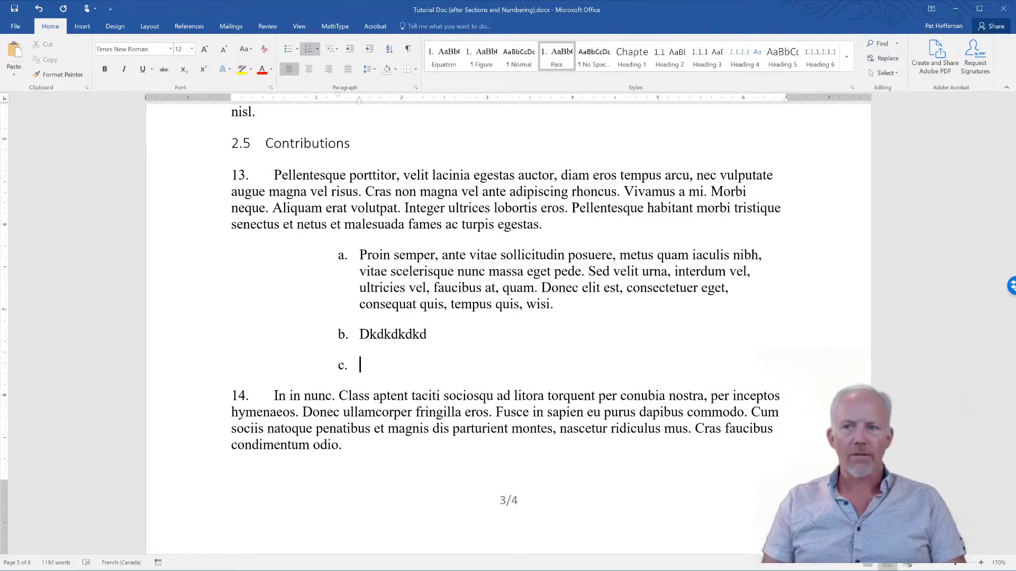
pyautogui.press('Tab')
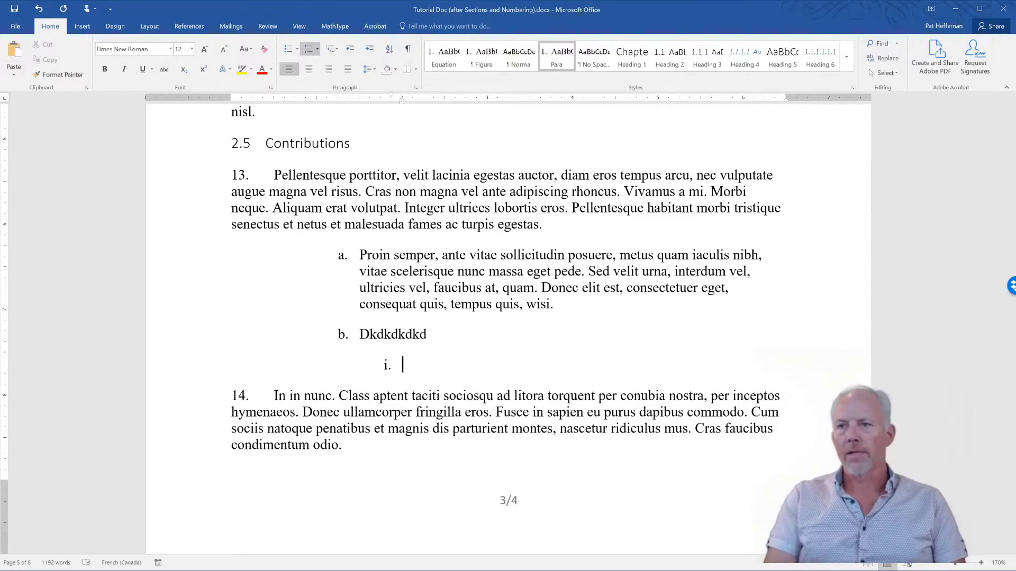
pyautogui.write('kdkdkdk')
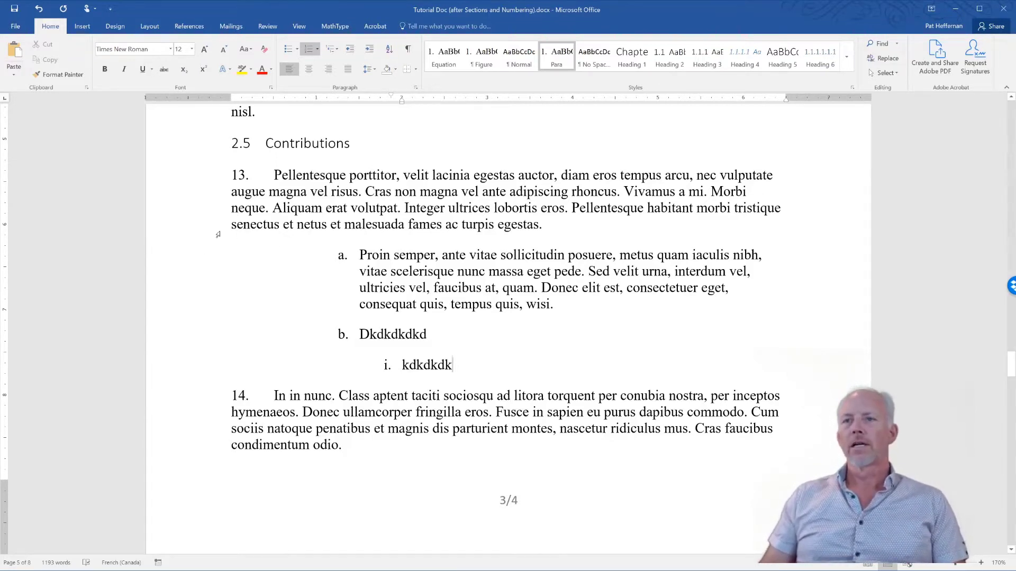
# Start a new multilevel list definition for the numbered paragraphs under 2.5 Contributions and review the number styles for level 1
pyautogui.moveTo(206, 178); pyautogui.dragTo(211, 367)
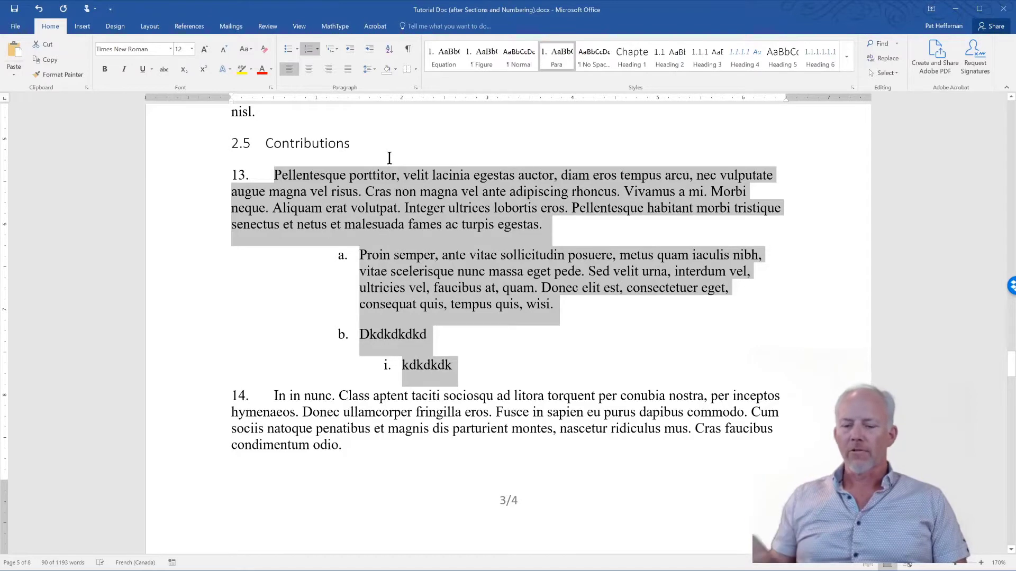
pyautogui.click(336, 51)
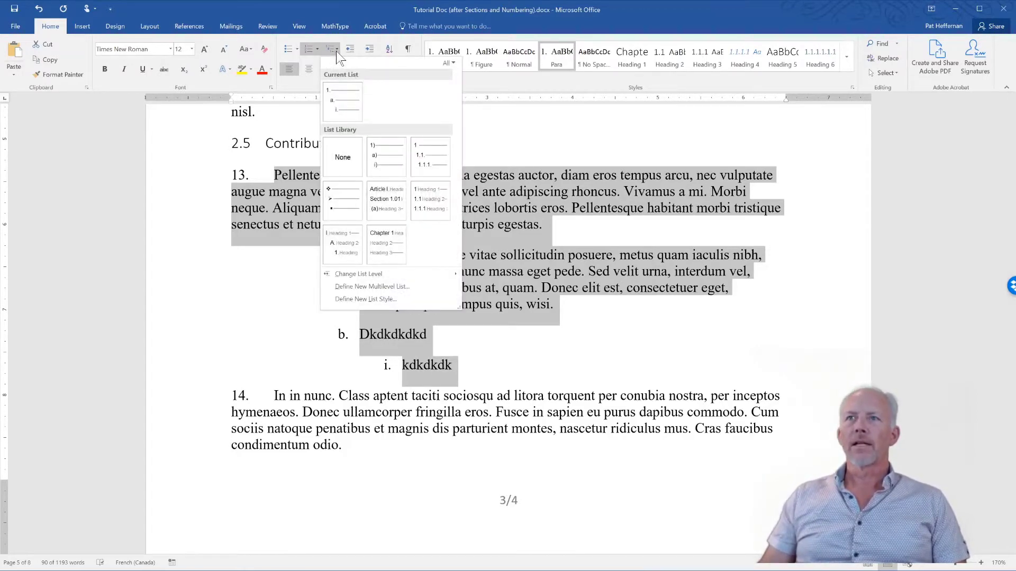
pyautogui.click(376, 286)
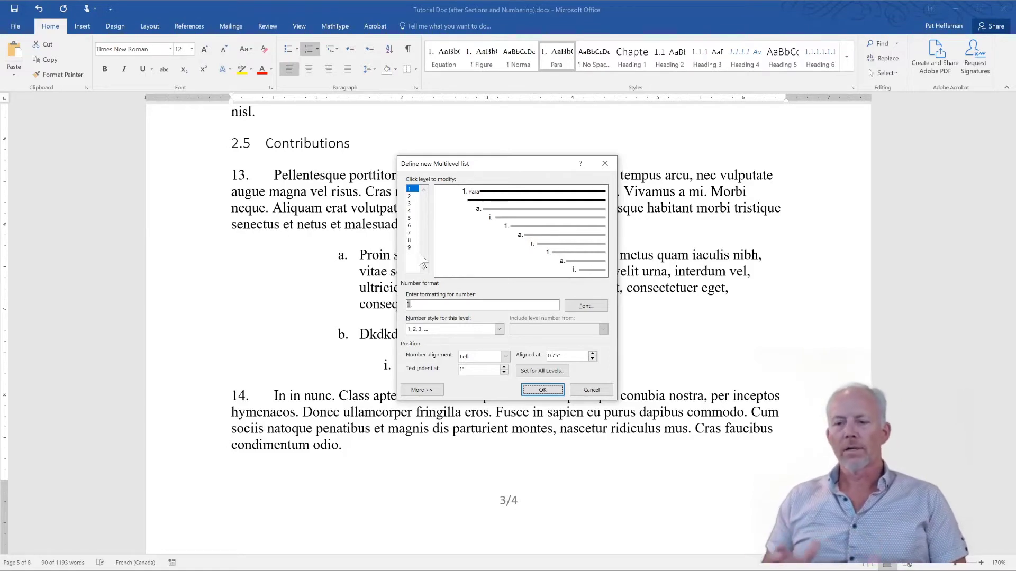
pyautogui.click(415, 190)
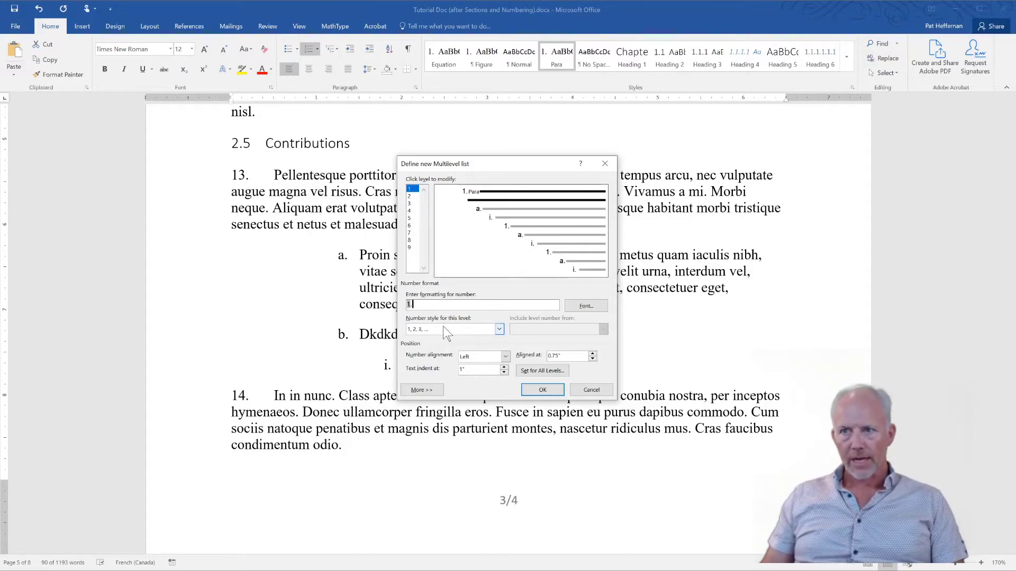
pyautogui.click(492, 330)
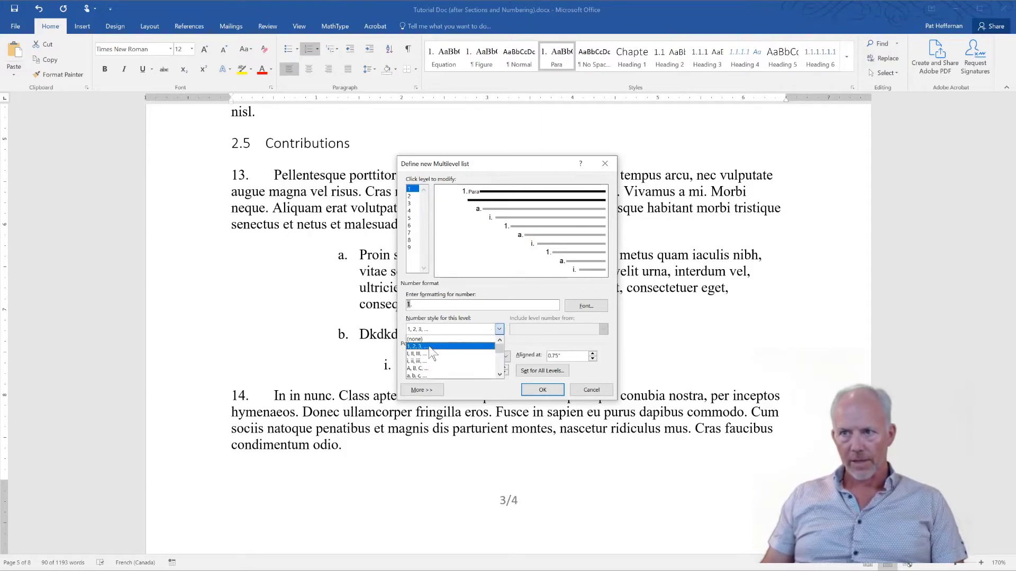
# Try a closing parenthesis and a hyphen after the level 1 number, and restore the period
pyautogui.click(445, 309)
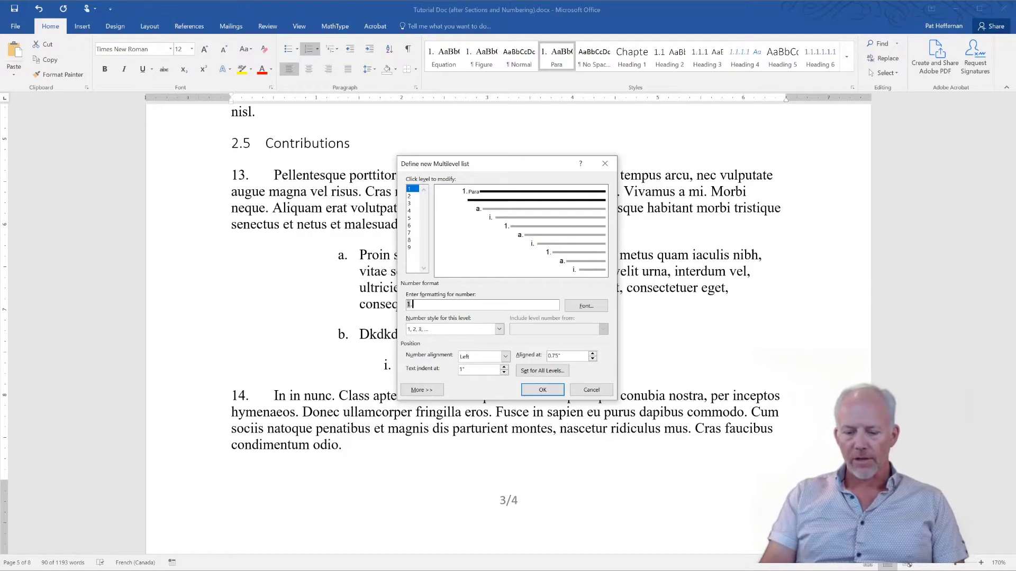
pyautogui.press('BackSpace')
pyautogui.write(')')
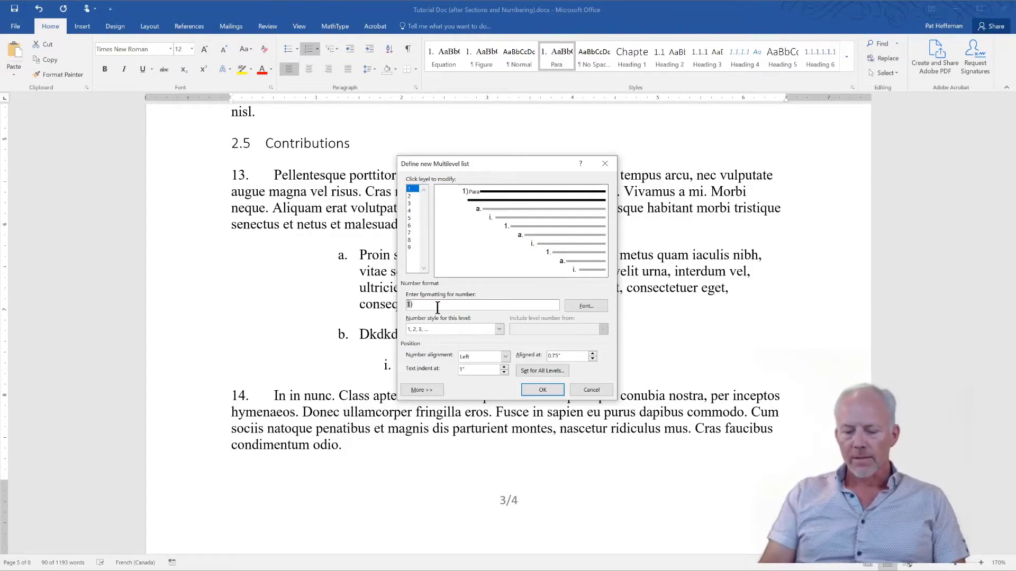
pyautogui.press('BackSpace')
pyautogui.write('-')
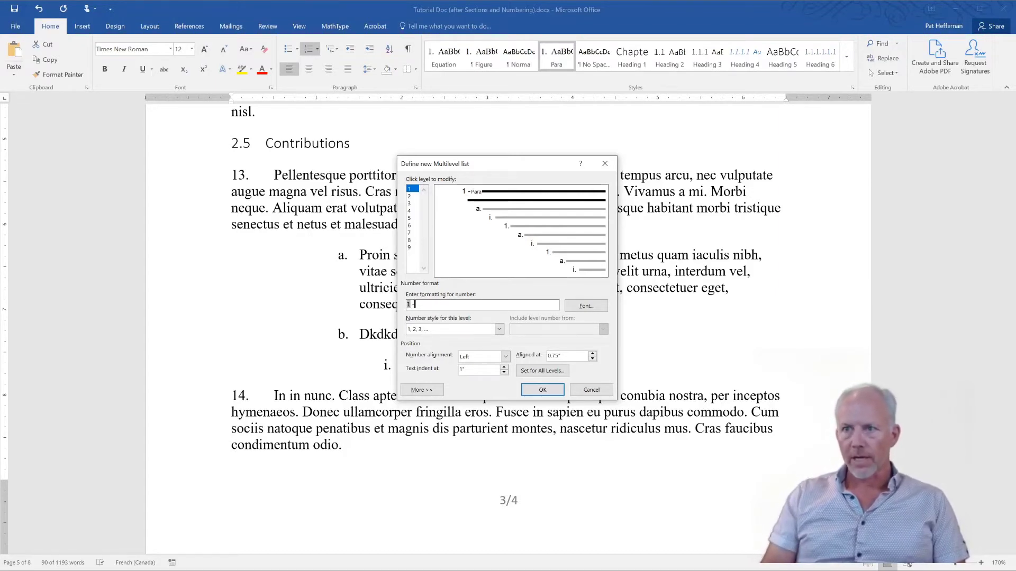
pyautogui.press('BackSpace')
pyautogui.press('BackSpace')
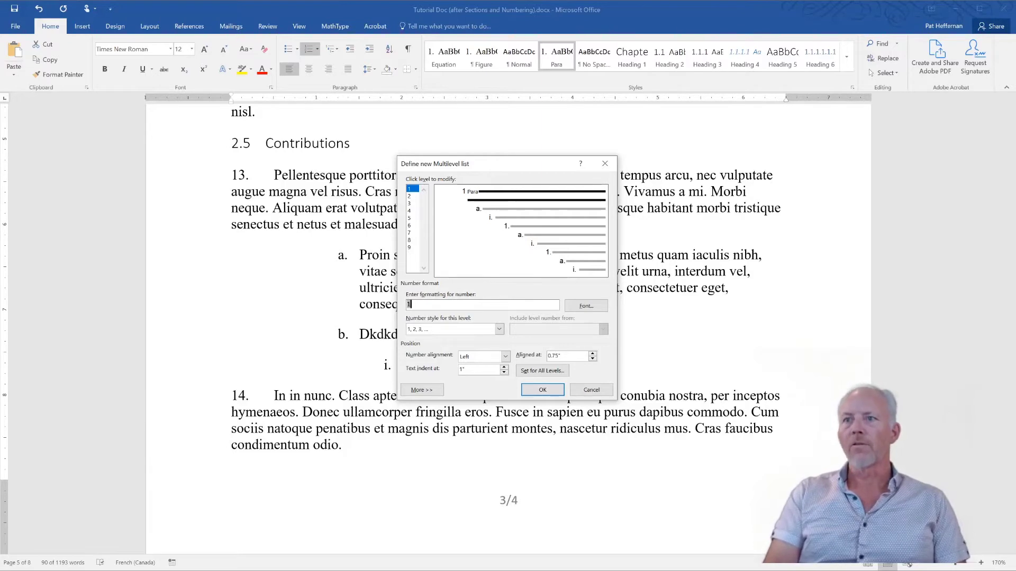
pyautogui.write('.')
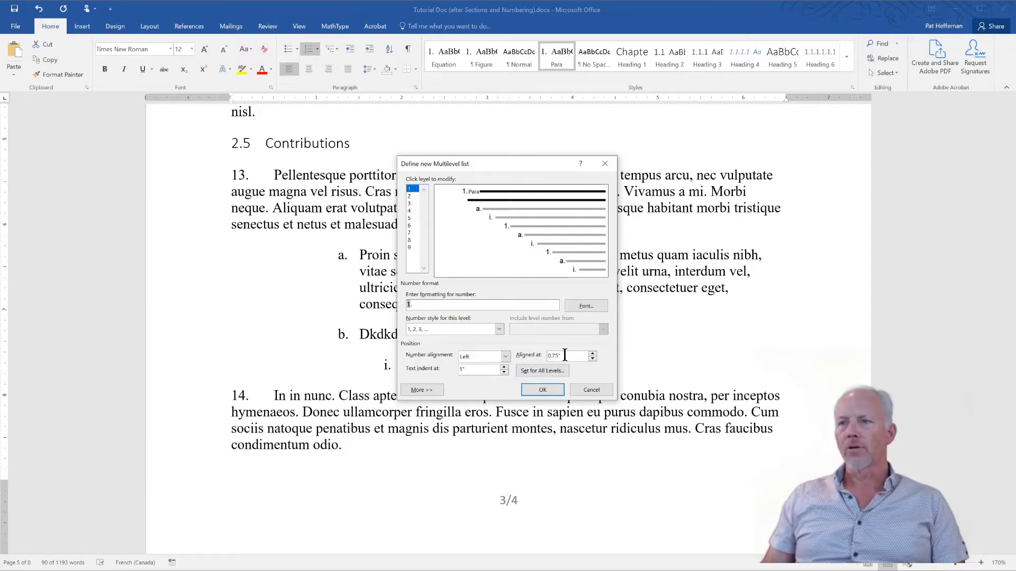
# Set the level 1 number position to 0 and its text indent to 0
pyautogui.moveTo(565, 355); pyautogui.dragTo(537, 352)
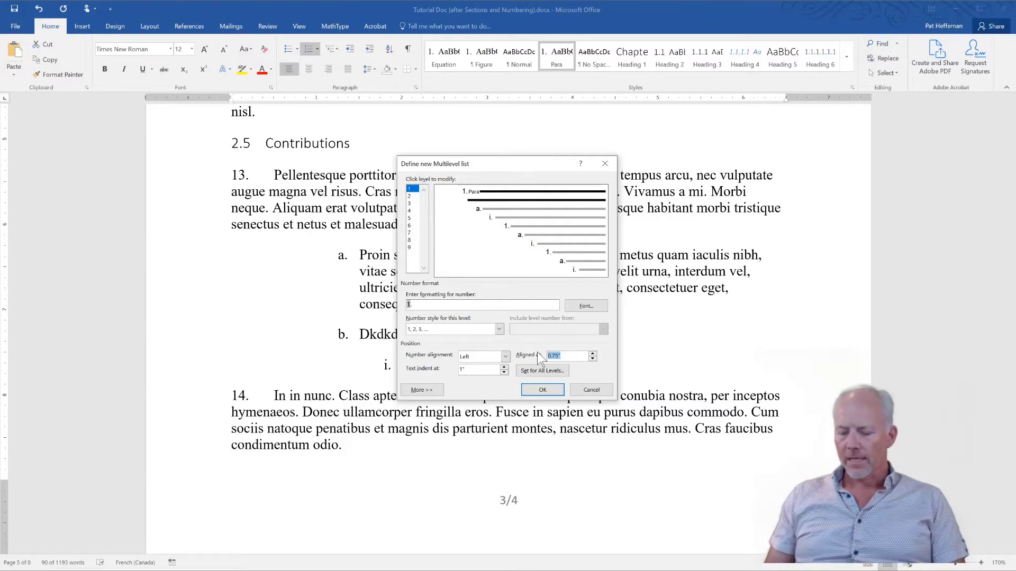
pyautogui.write('0')
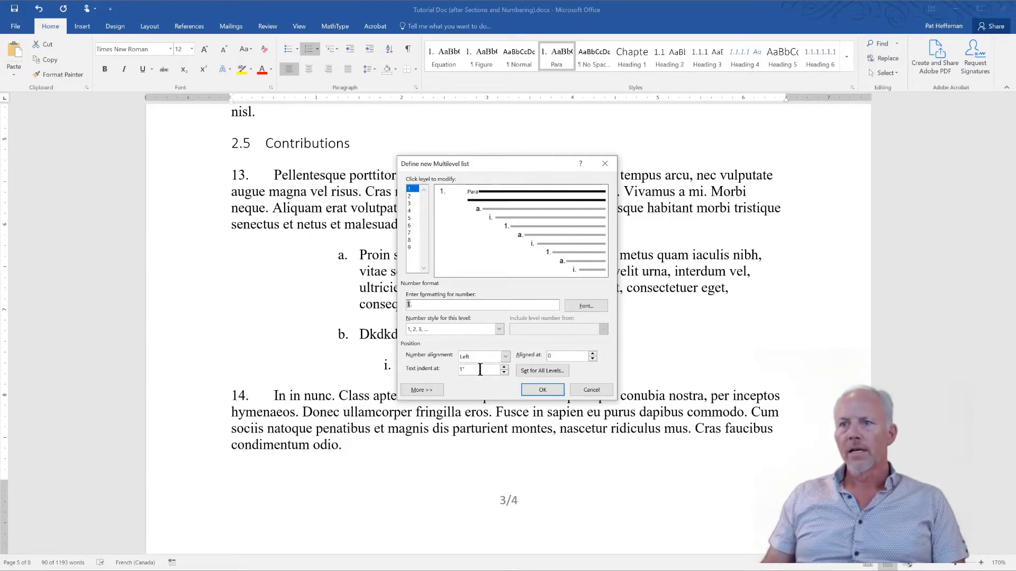
pyautogui.moveTo(480, 370); pyautogui.dragTo(427, 370)
pyautogui.write('0')
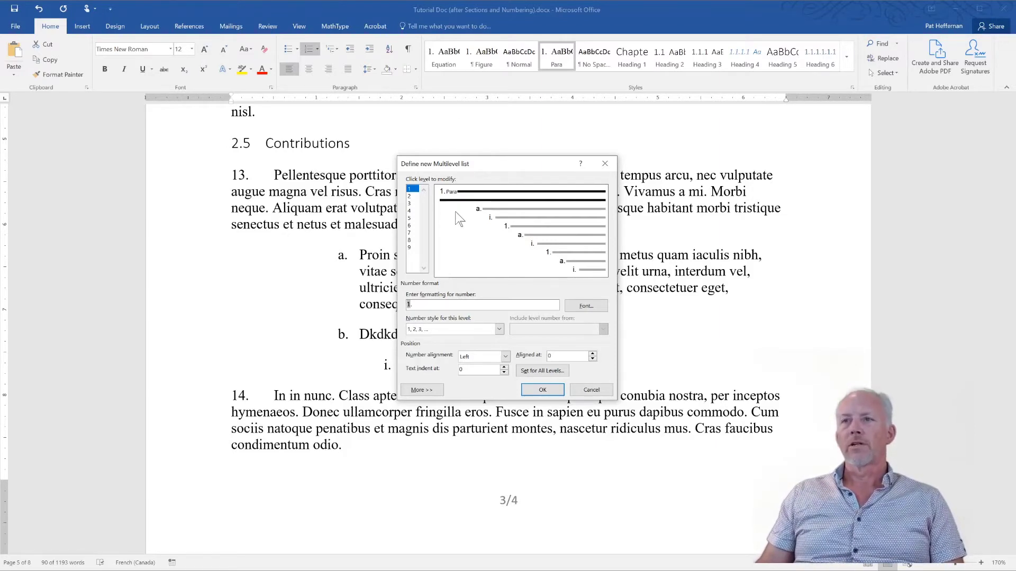
# Give list level 2 the 1, 2, 3 number style with a closing parenthesis in place of the period
pyautogui.click(410, 196)
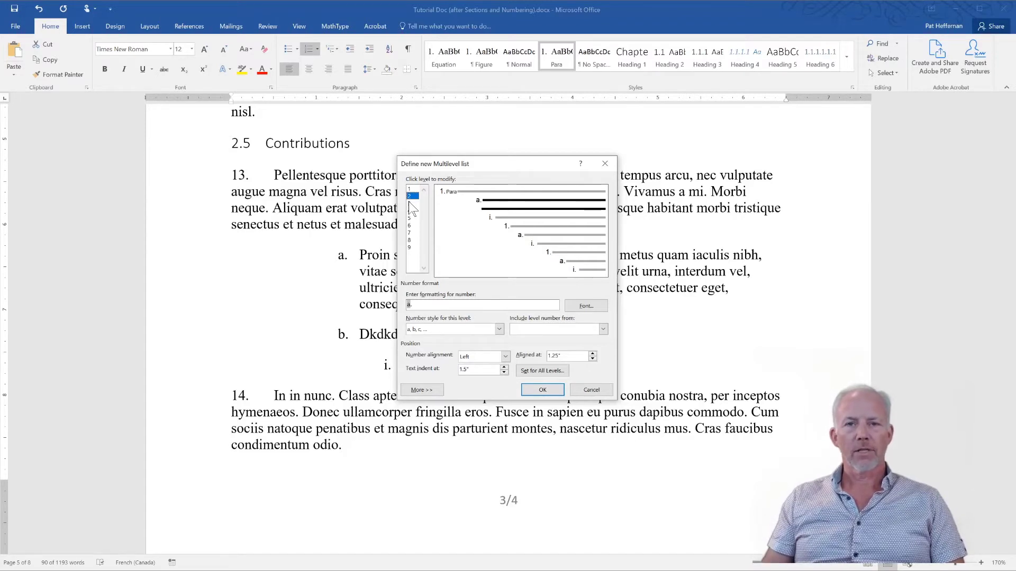
pyautogui.click(499, 330)
pyautogui.click(468, 349)
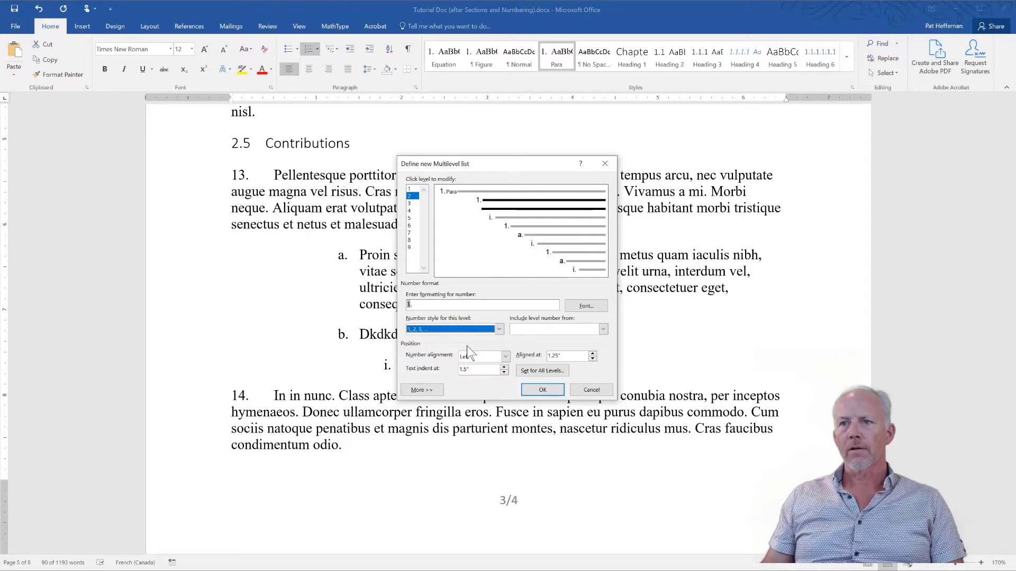
pyautogui.click(422, 305)
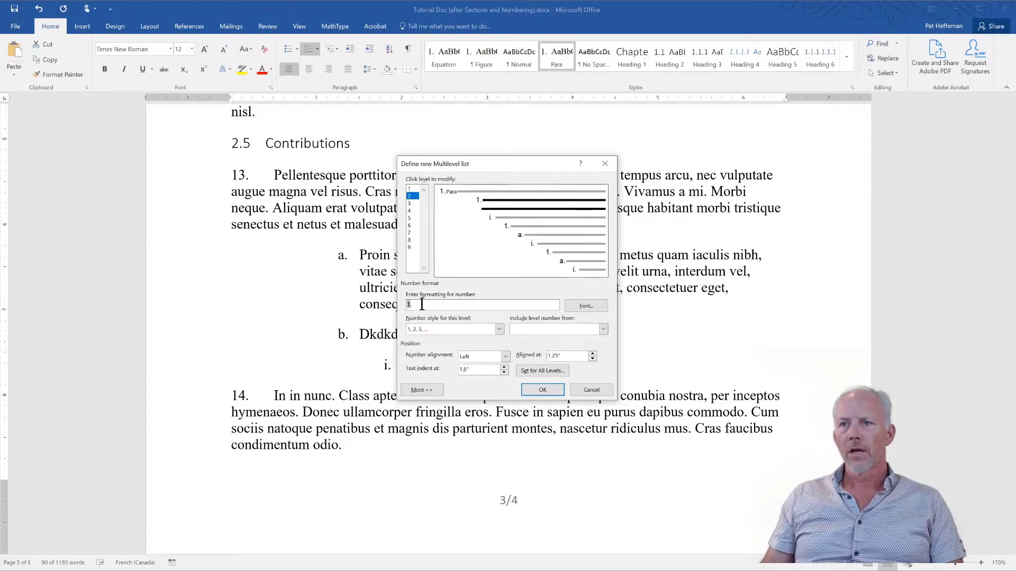
pyautogui.press('BackSpace')
pyautogui.write(')')
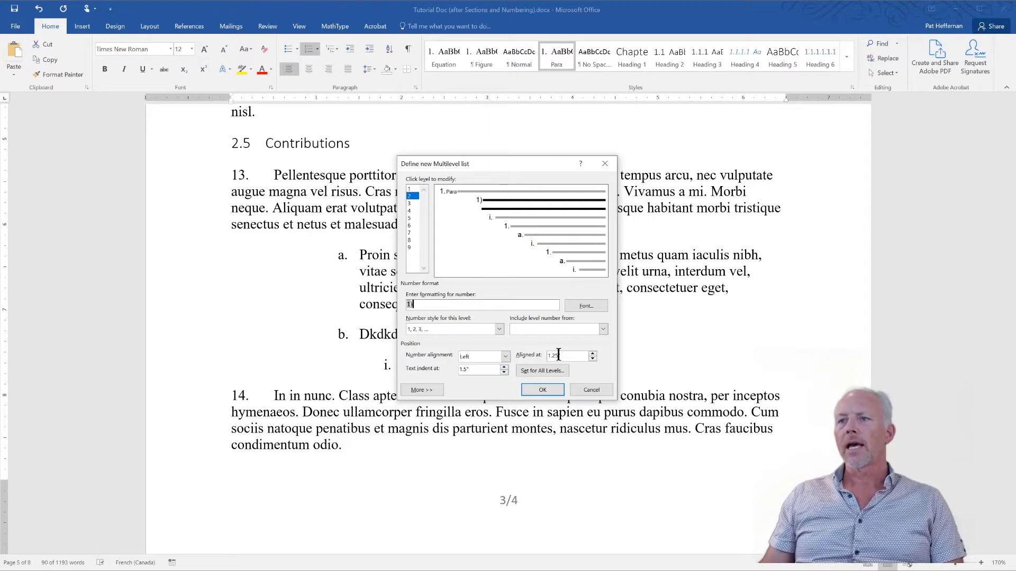
# Align the level 2 number at 0.5" and set its text indent to 1.0"
pyautogui.moveTo(561, 356); pyautogui.dragTo(538, 359)
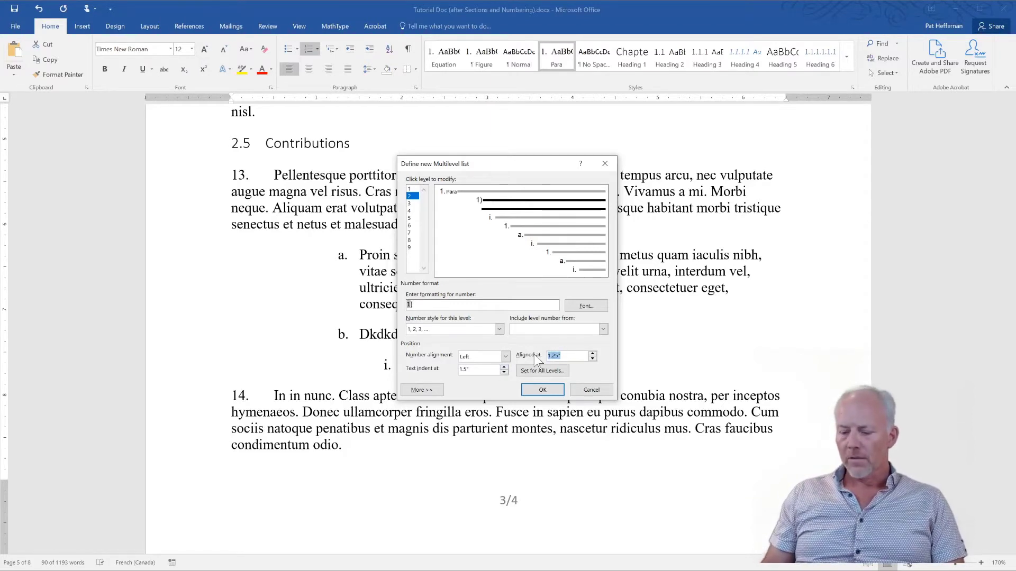
pyautogui.write('0.5')
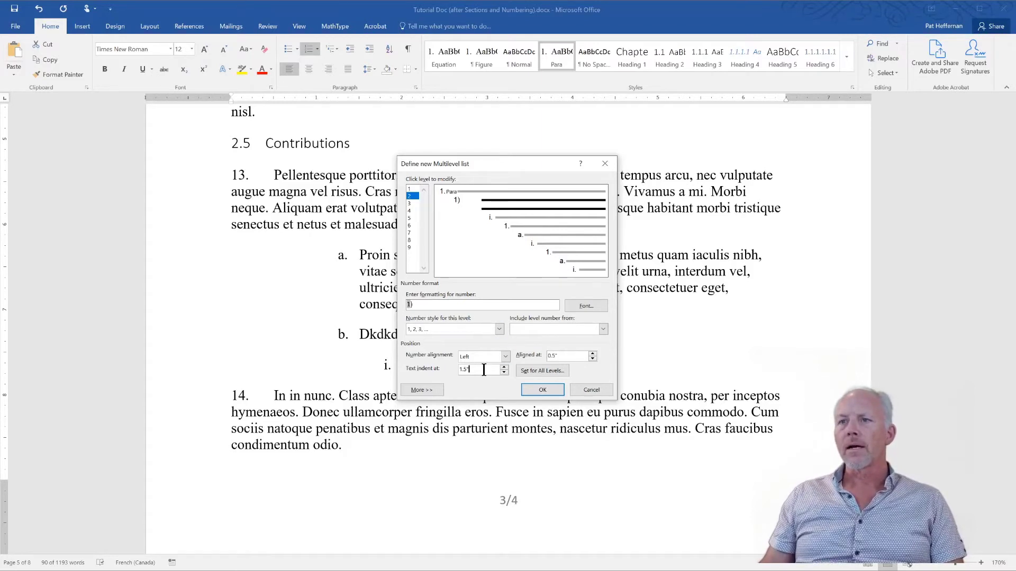
pyautogui.moveTo(484, 370); pyautogui.dragTo(442, 371)
pyautogui.write('1')
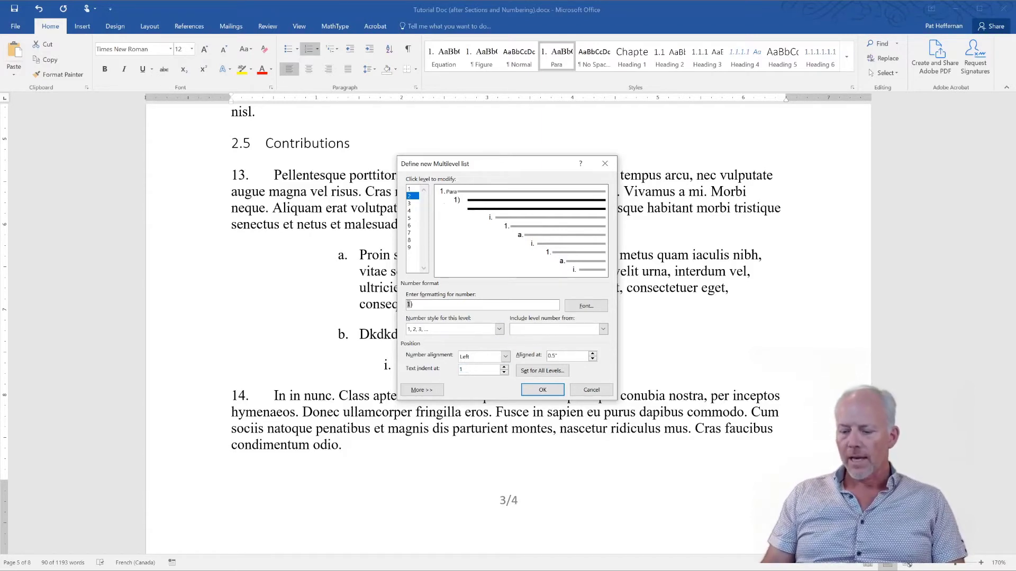
pyautogui.write('.0"')
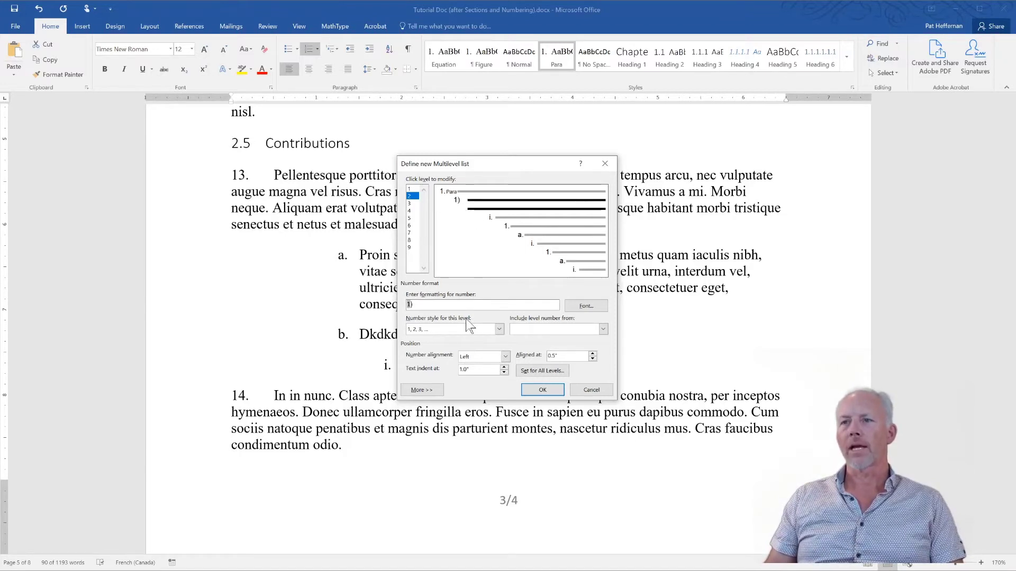
# Change the number style of list level 3 to a, b, c, keeping the period after the letter
pyautogui.click(413, 204)
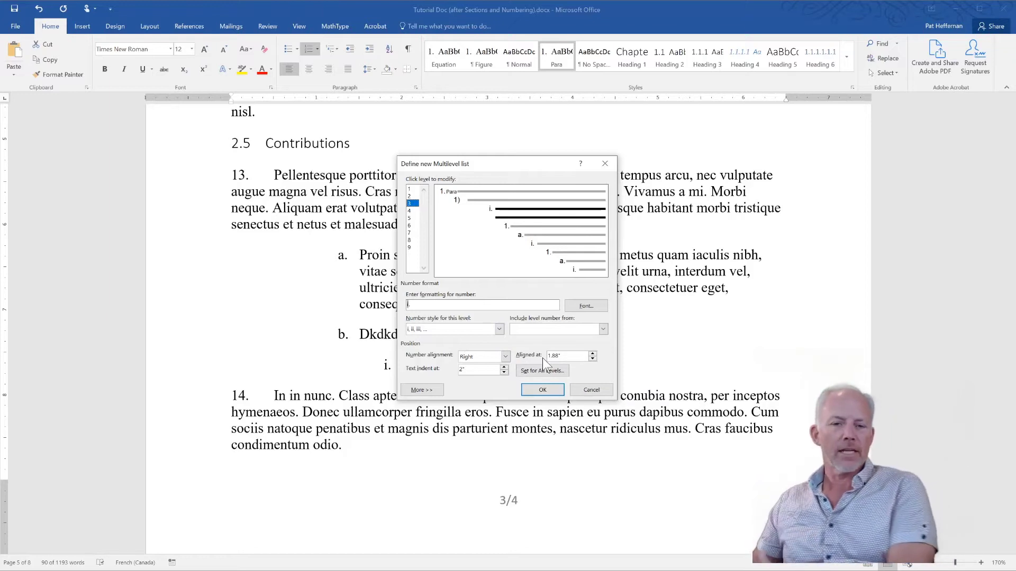
pyautogui.click(499, 330)
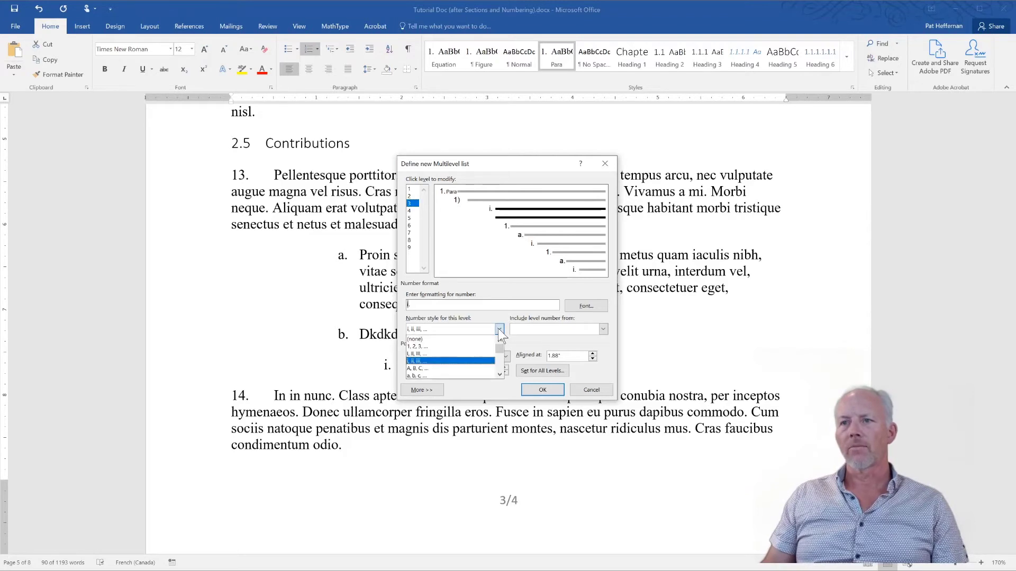
pyautogui.click(444, 376)
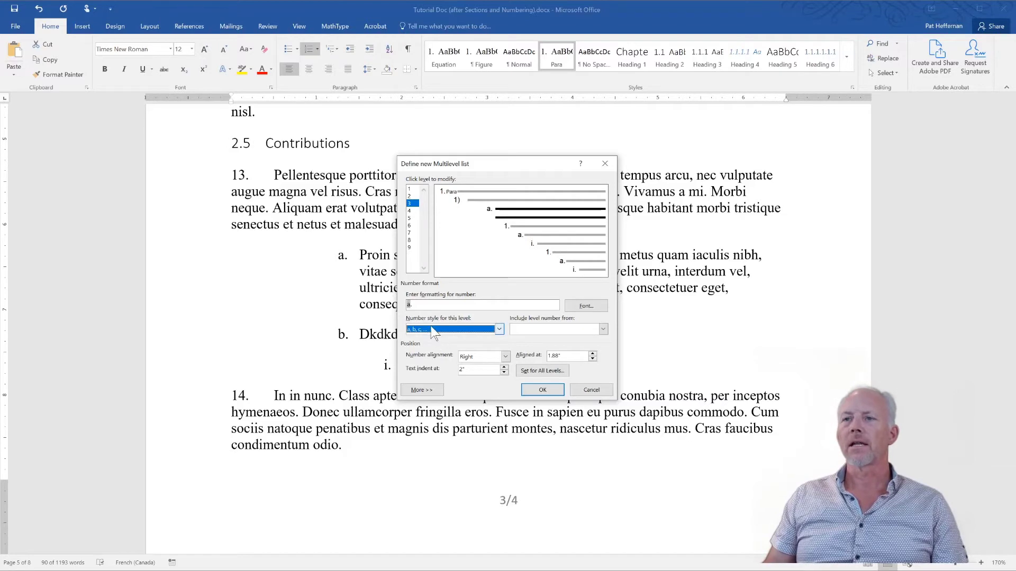
pyautogui.click(427, 305)
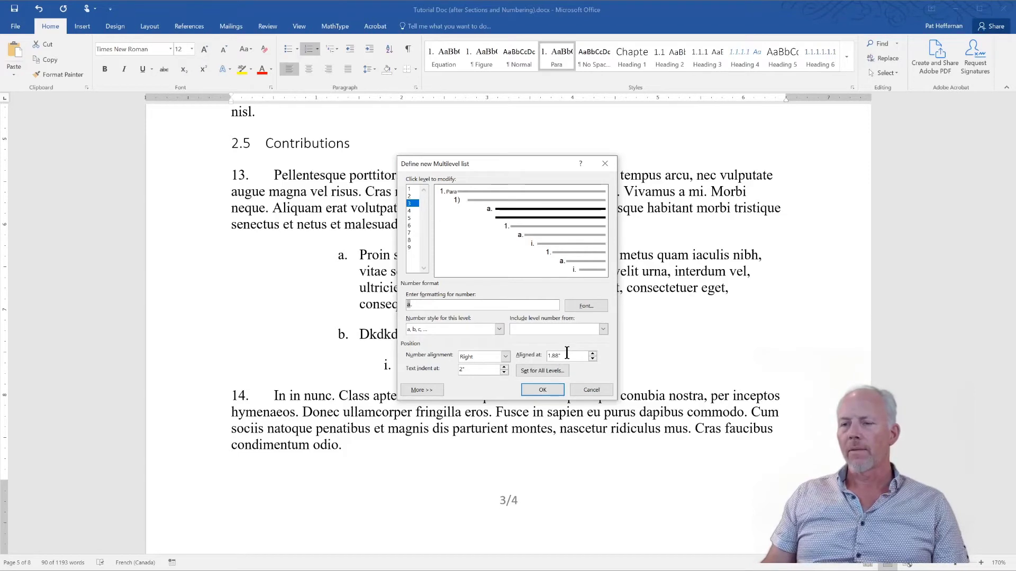
# Align the level 3 number at 1.0 and set its text indent to 1.5
pyautogui.moveTo(568, 355); pyautogui.dragTo(530, 356)
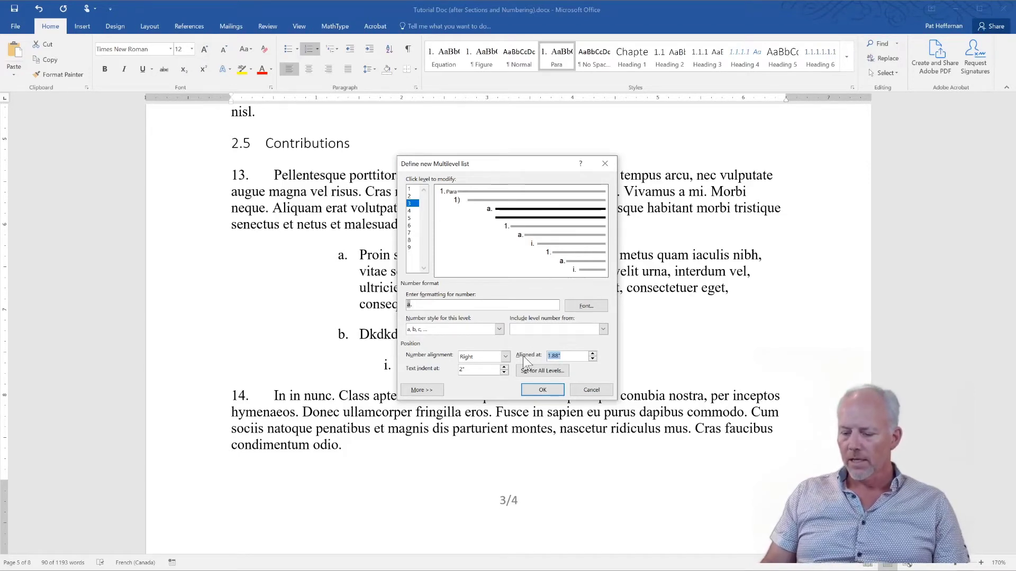
pyautogui.write('1.0')
pyautogui.moveTo(490, 370); pyautogui.dragTo(429, 365)
pyautogui.write('1.5')
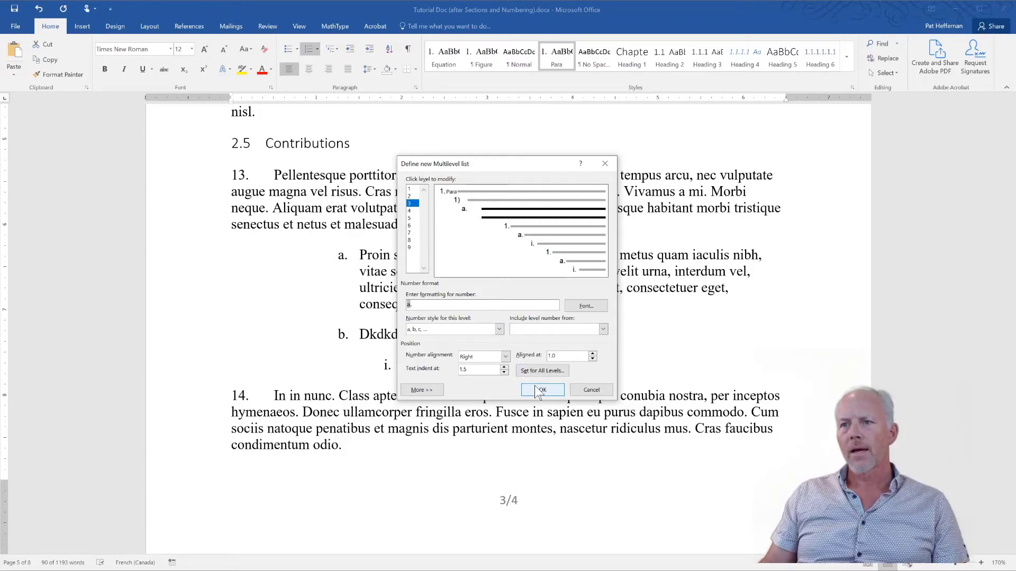
# Give list level 4 the a, b, c number style with a closing parenthesis in place of the period
pyautogui.click(410, 211)
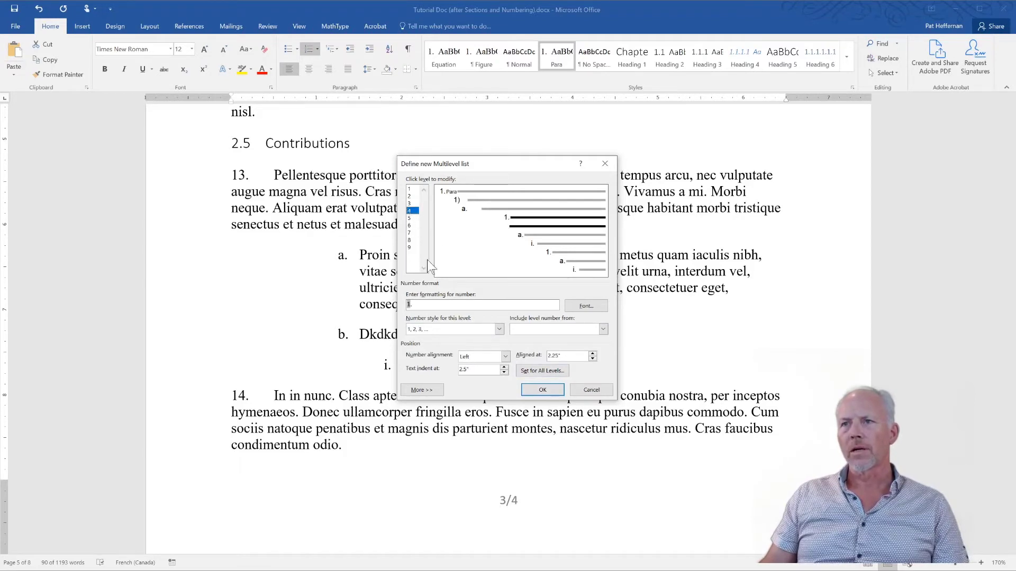
pyautogui.click(443, 329)
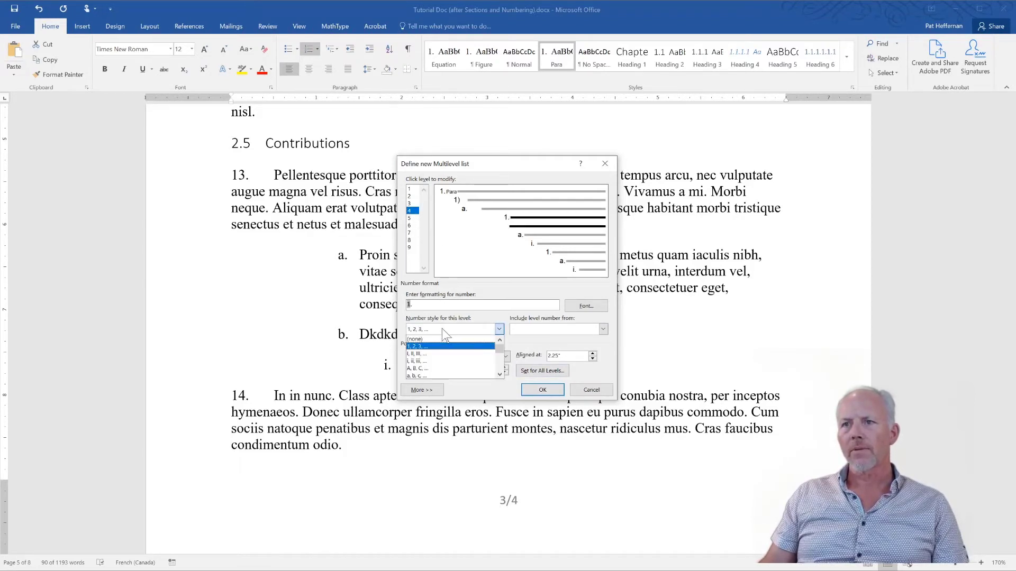
pyautogui.click(437, 376)
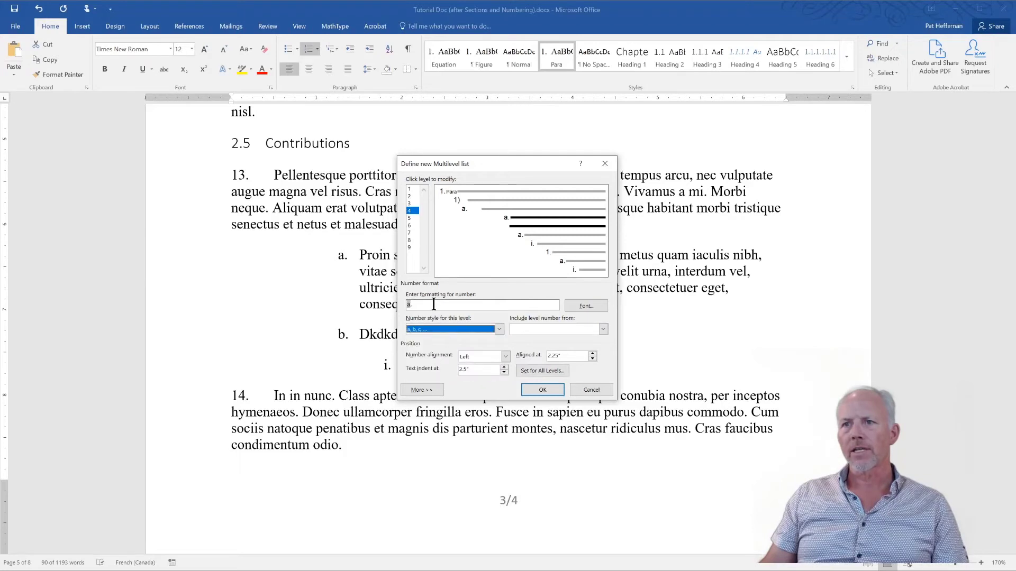
pyautogui.click(434, 304)
pyautogui.write(')')
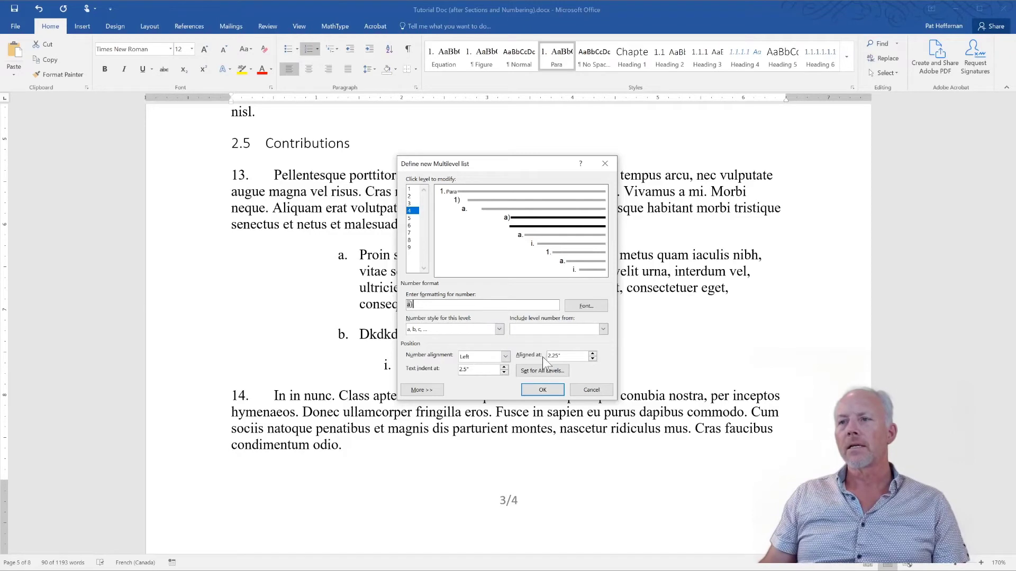
# Align the level 4 number at 1.5 and set its text indent to 2.0
pyautogui.click(566, 356)
pyautogui.moveTo(567, 356); pyautogui.dragTo(518, 358)
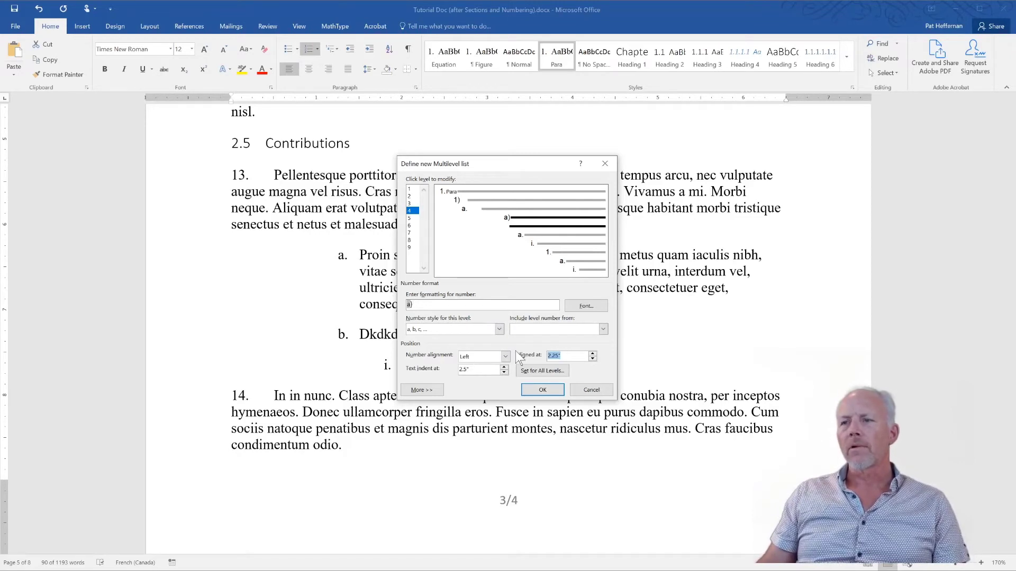
pyautogui.write('10.5')
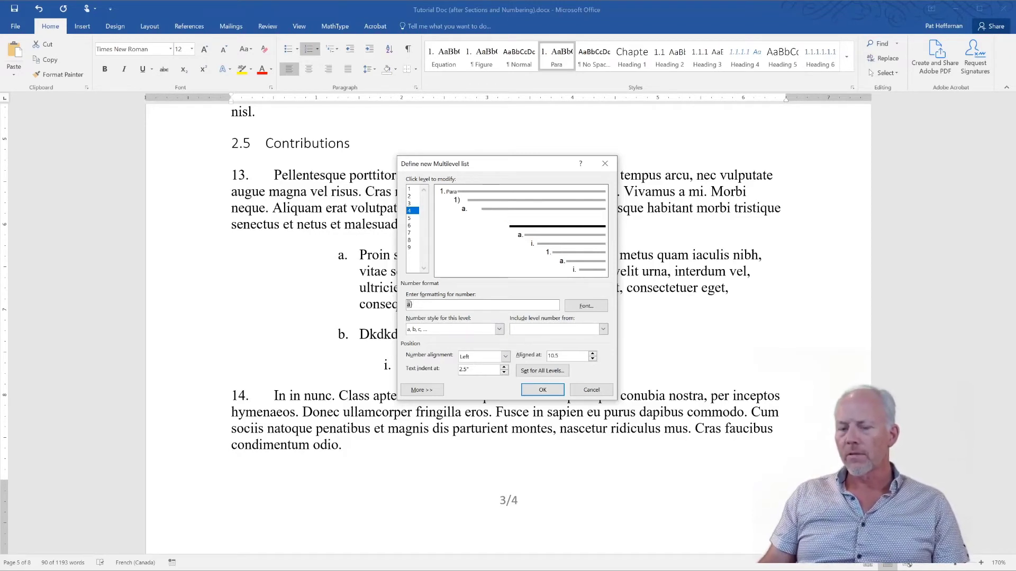
pyautogui.press('BackSpace')
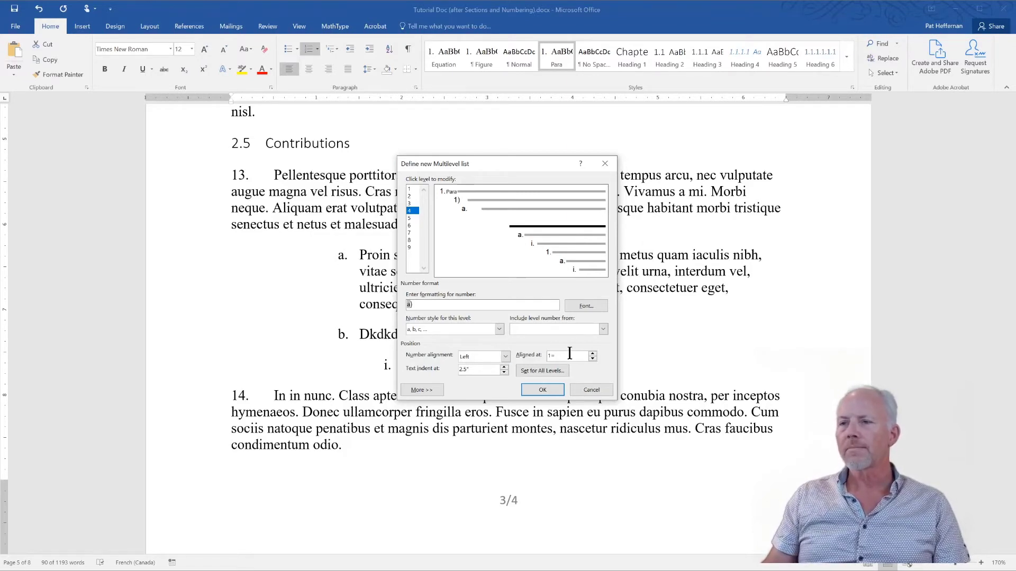
pyautogui.press('BackSpace')
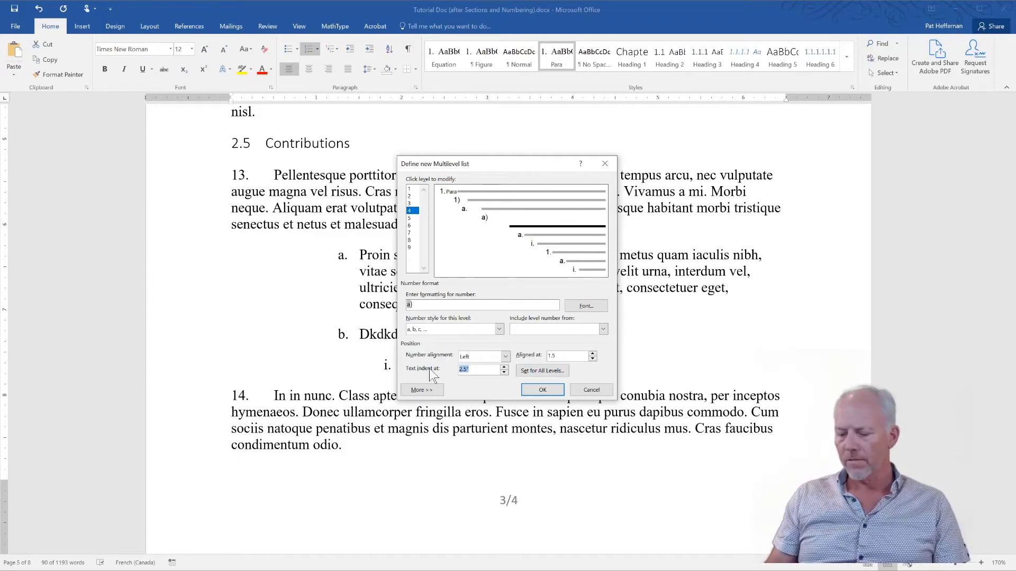
pyautogui.press('BackSpace')
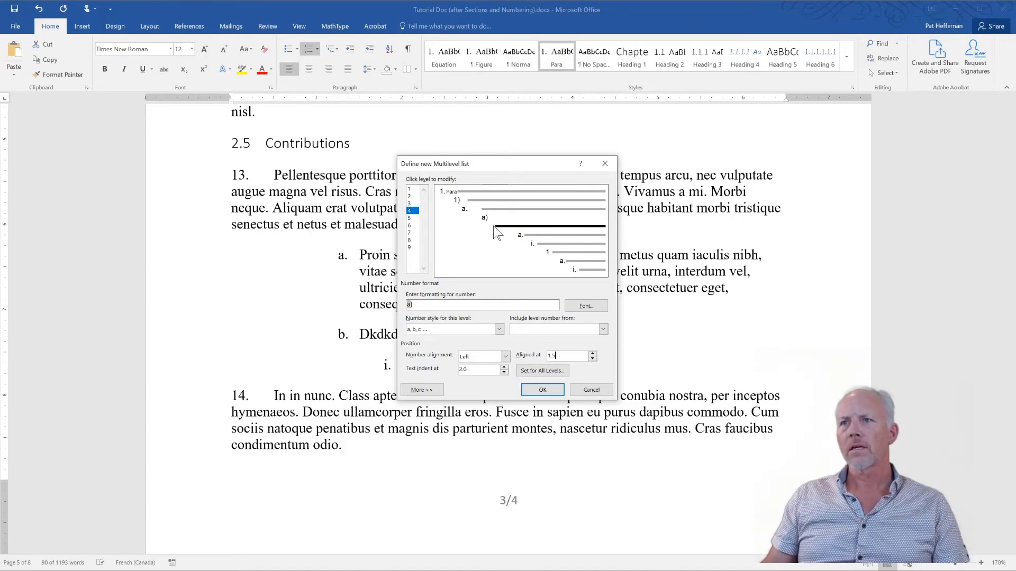
# Change the number style of list level 5 to i, ii, iii, keeping the period after the numeral
pyautogui.click(410, 218)
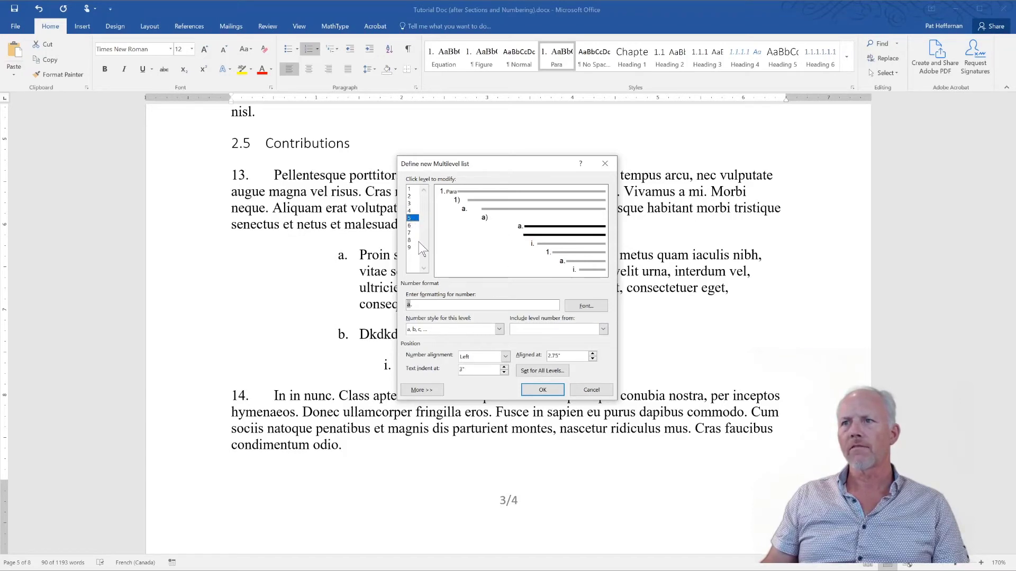
pyautogui.click(442, 329)
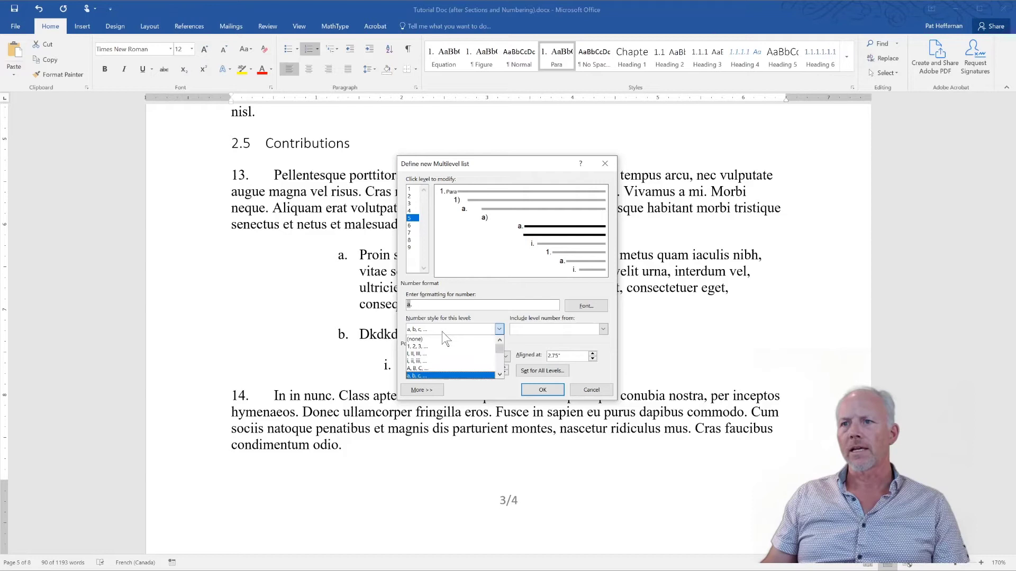
pyautogui.click(430, 361)
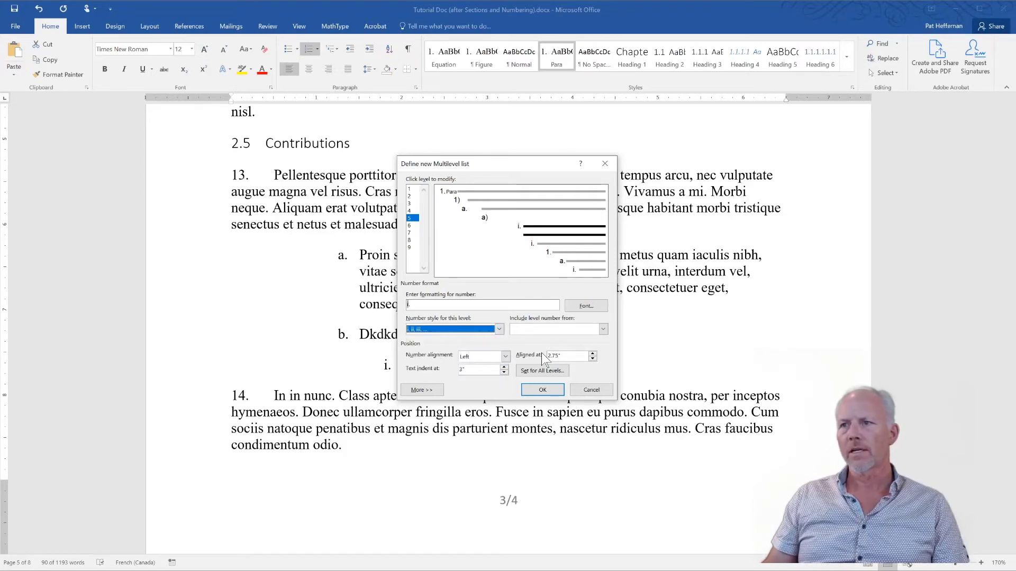
# Align the level 5 number at 2.0 with its text indent at 2.5, and apply the multilevel list definition
pyautogui.doubleClick(561, 355)
pyautogui.write('2')
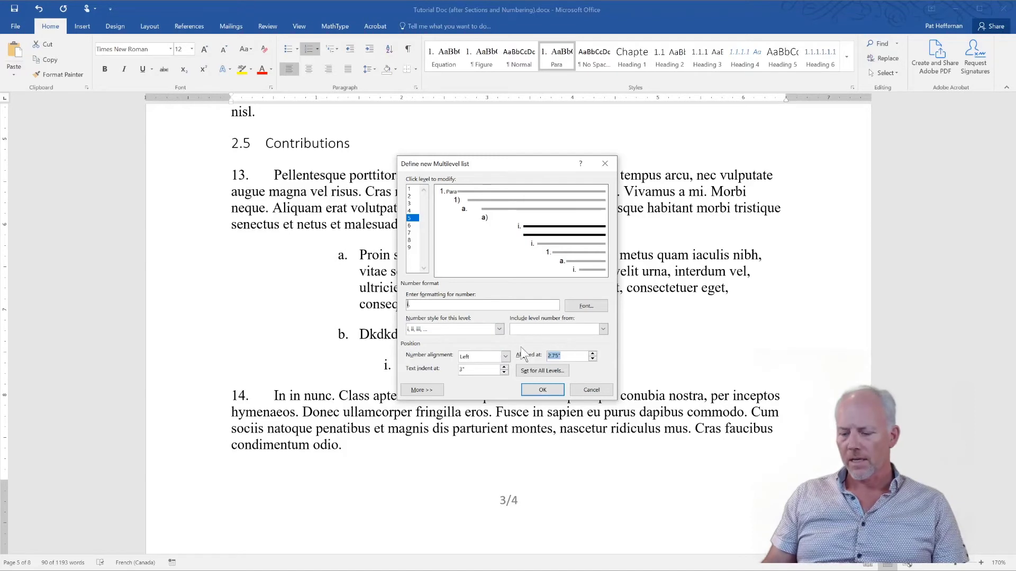
pyautogui.doubleClick(479, 370)
pyautogui.write('2.5')
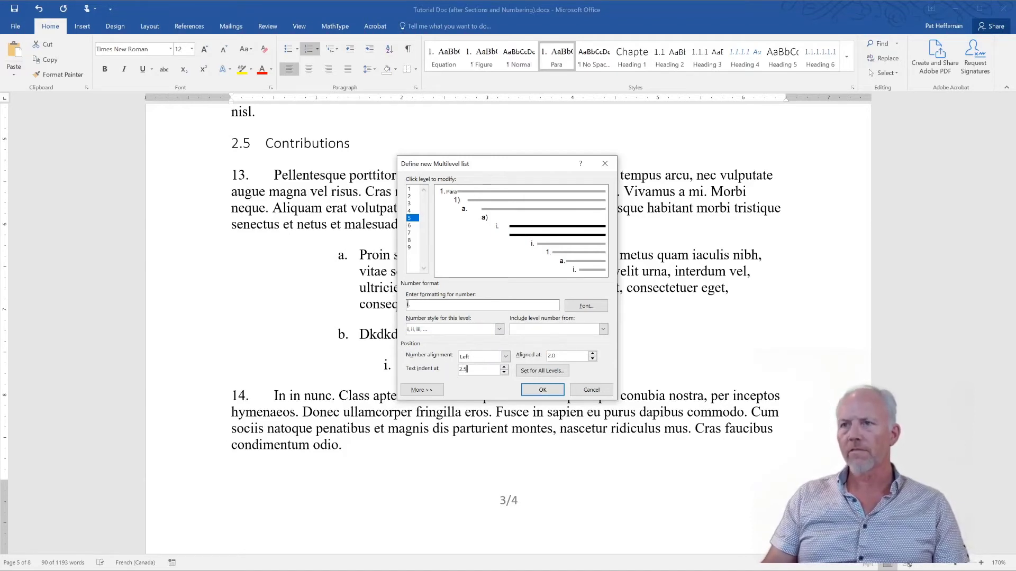
pyautogui.click(531, 392)
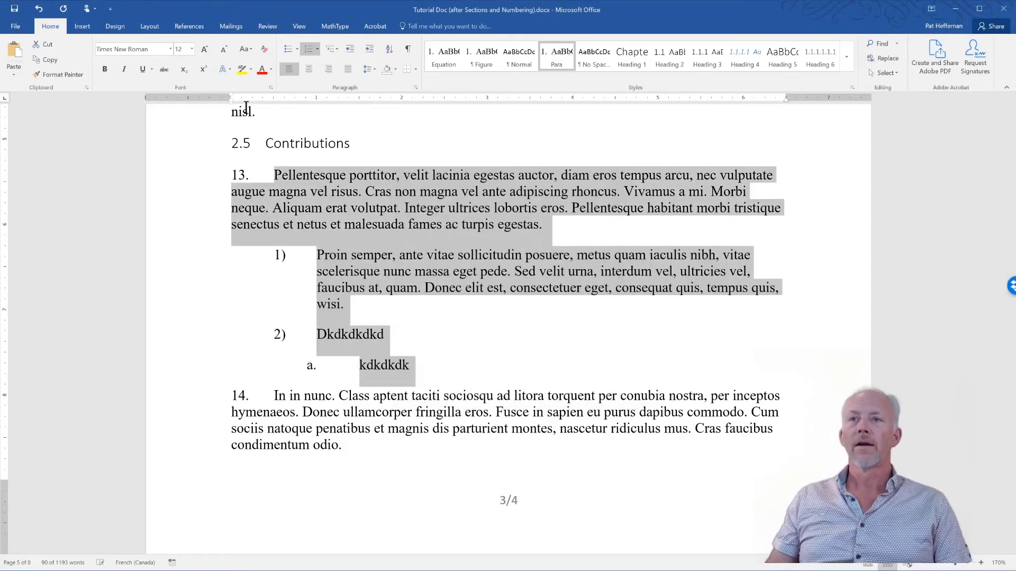
# Insert a new list item reading "At the same level" directly after item 1) in section 2.5 Contributions
pyautogui.click(397, 339)
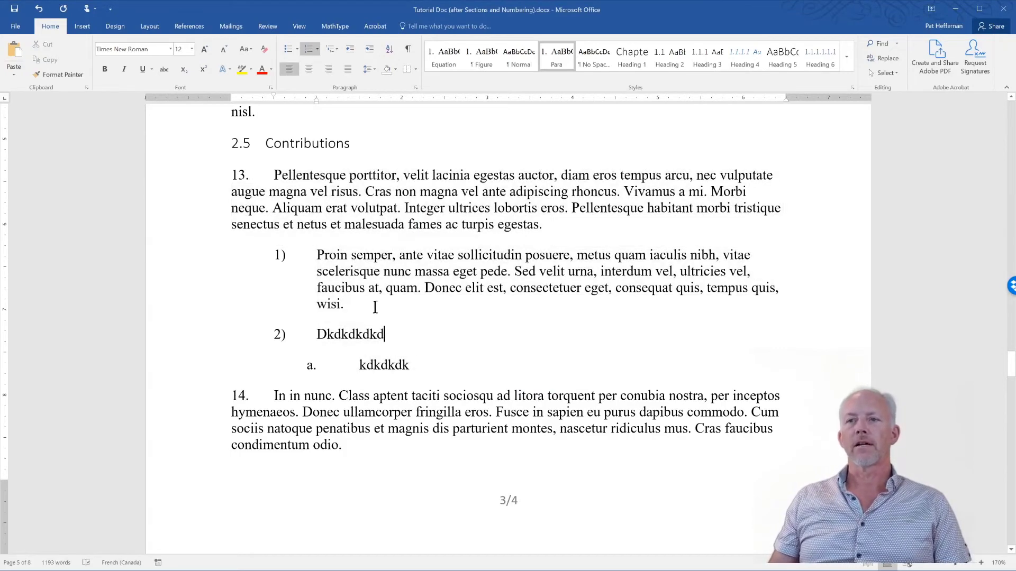
pyautogui.click(375, 308)
pyautogui.scroll(1, 336, 366)
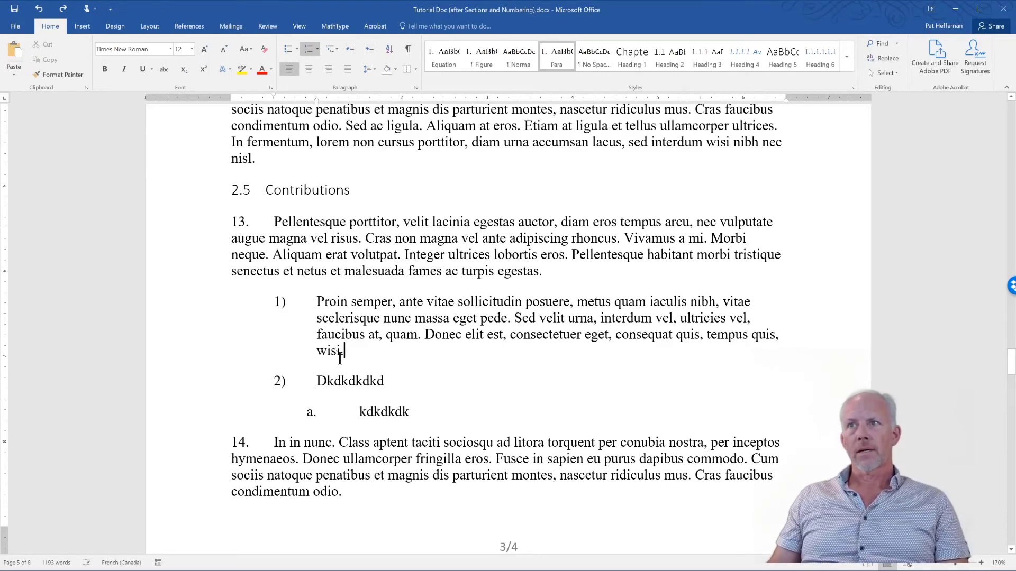
pyautogui.click(434, 413)
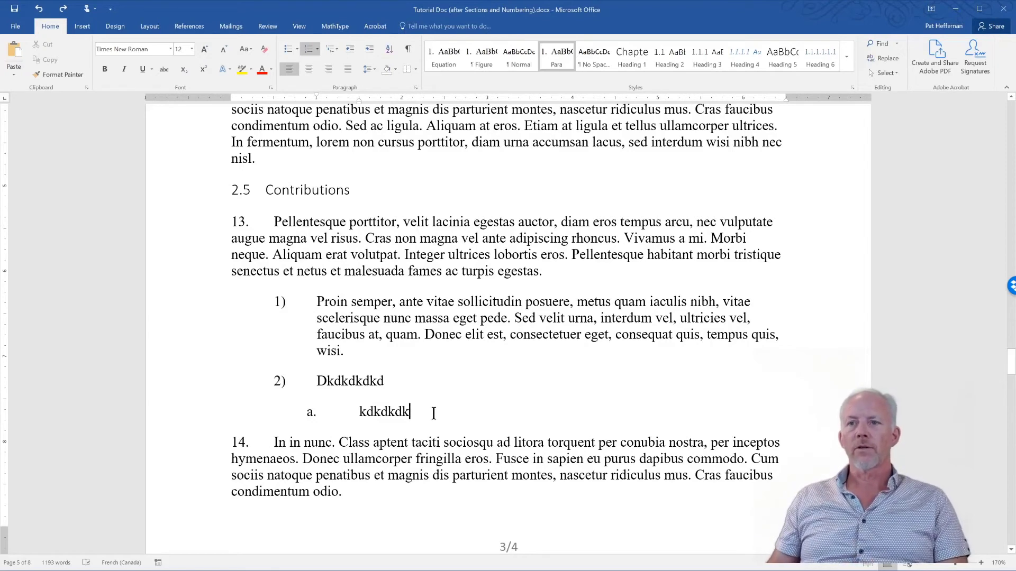
pyautogui.click(385, 375)
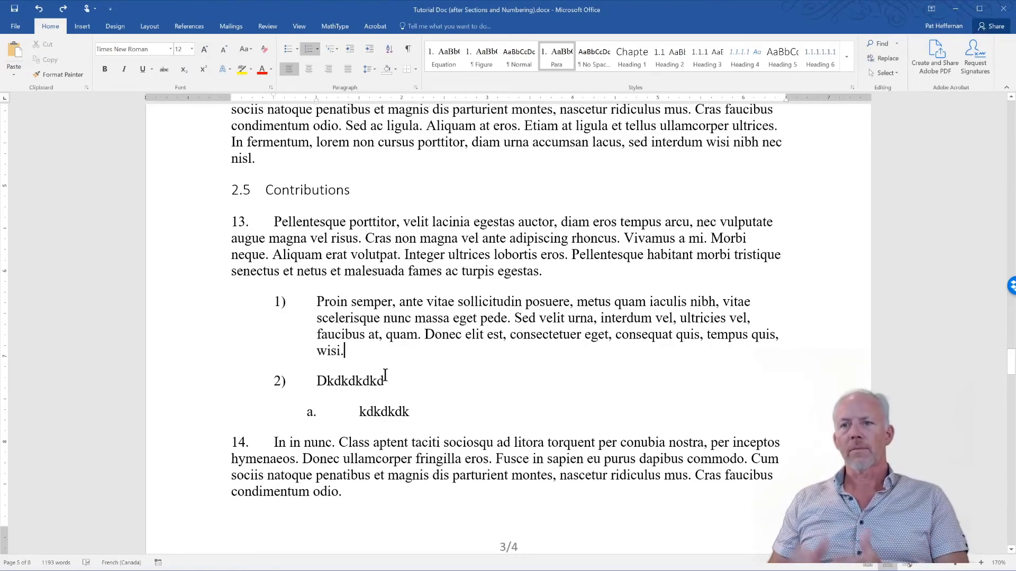
pyautogui.press('Return')
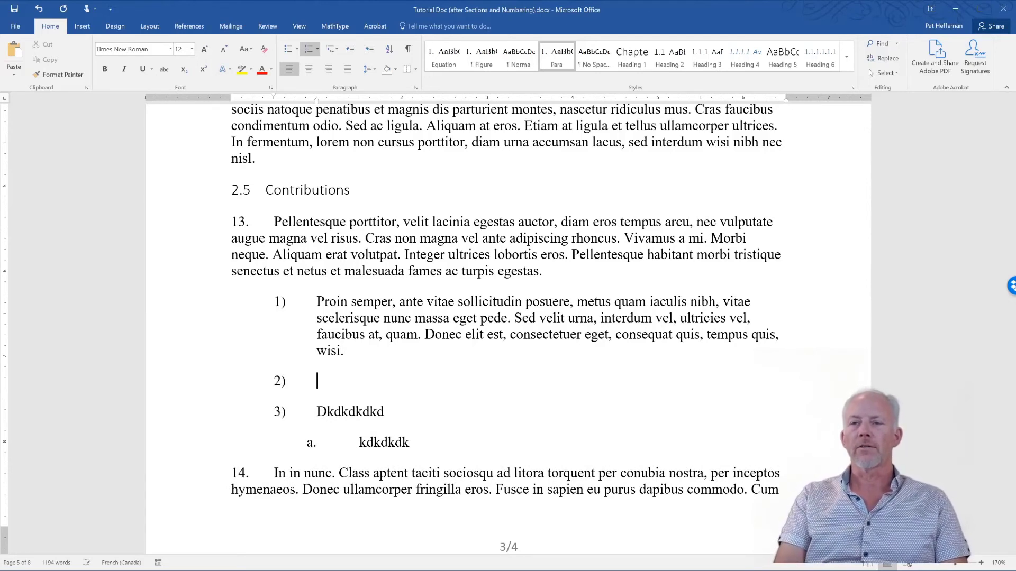
pyautogui.write('at the same lev')
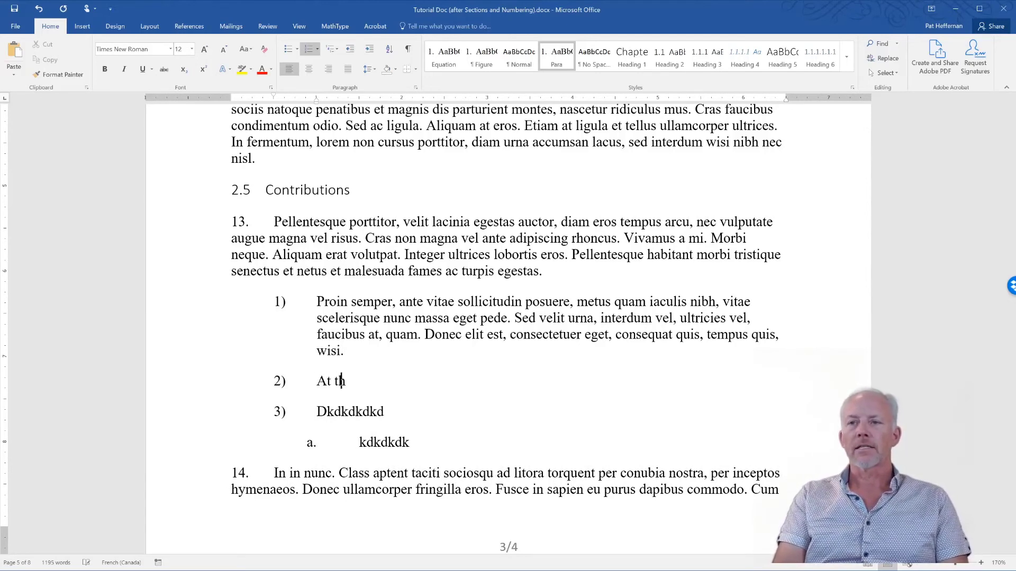
pyautogui.write('el')
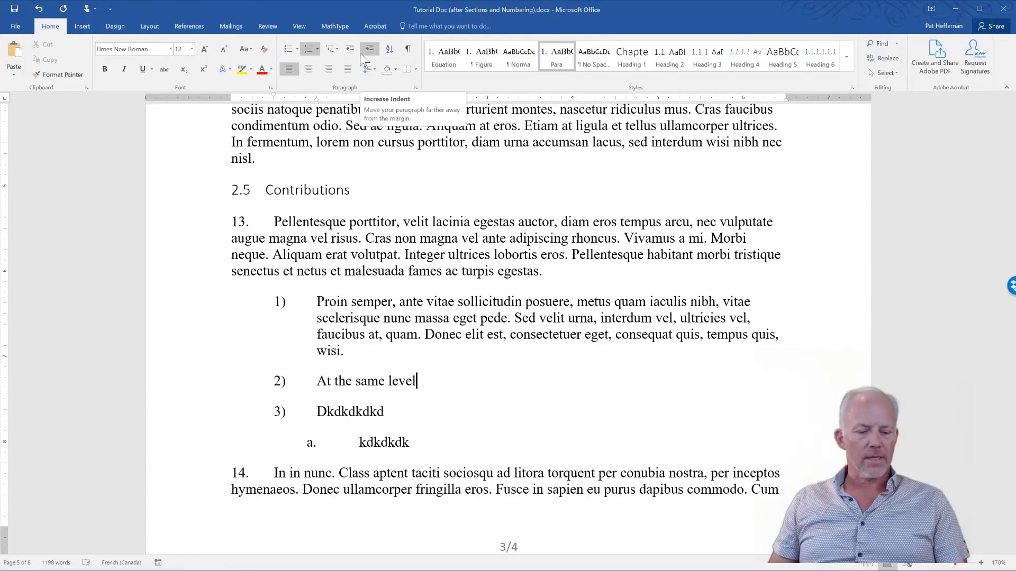
# Demote the "At the same level" item by one list level so it sits beneath item 1)
pyautogui.click(172, 379)
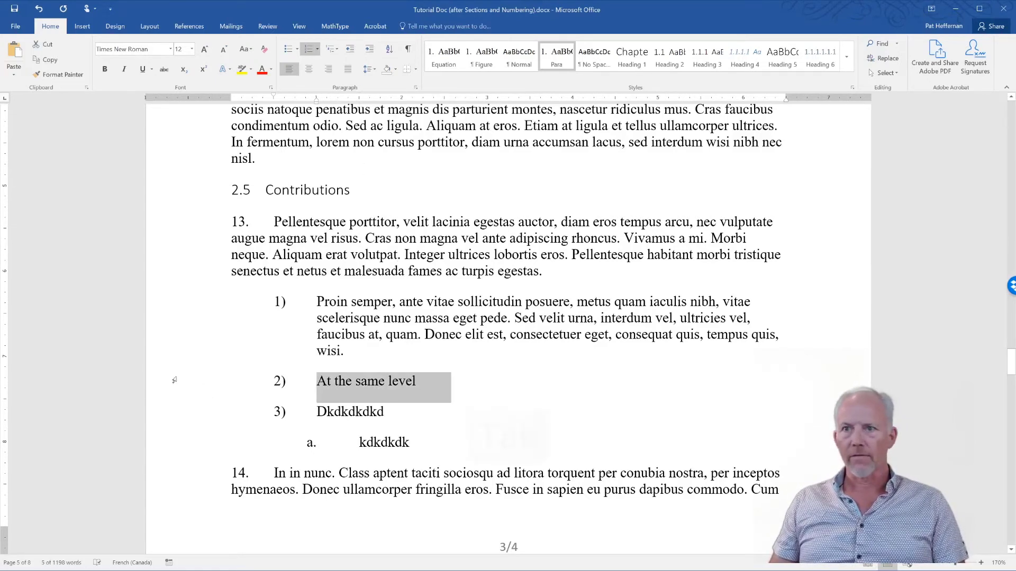
pyautogui.press('Tab')
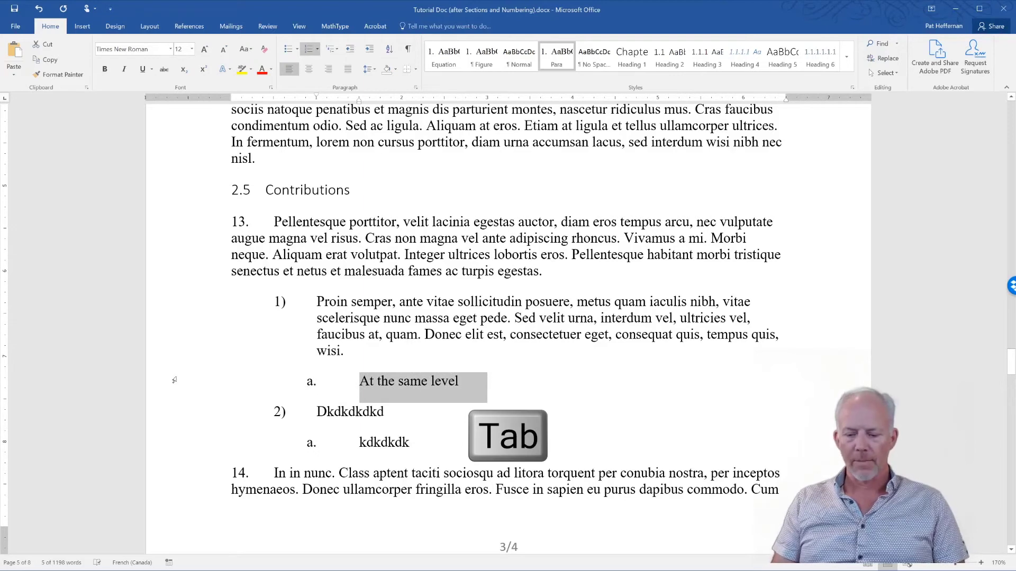
pyautogui.hotkey('shift', 'Tab')
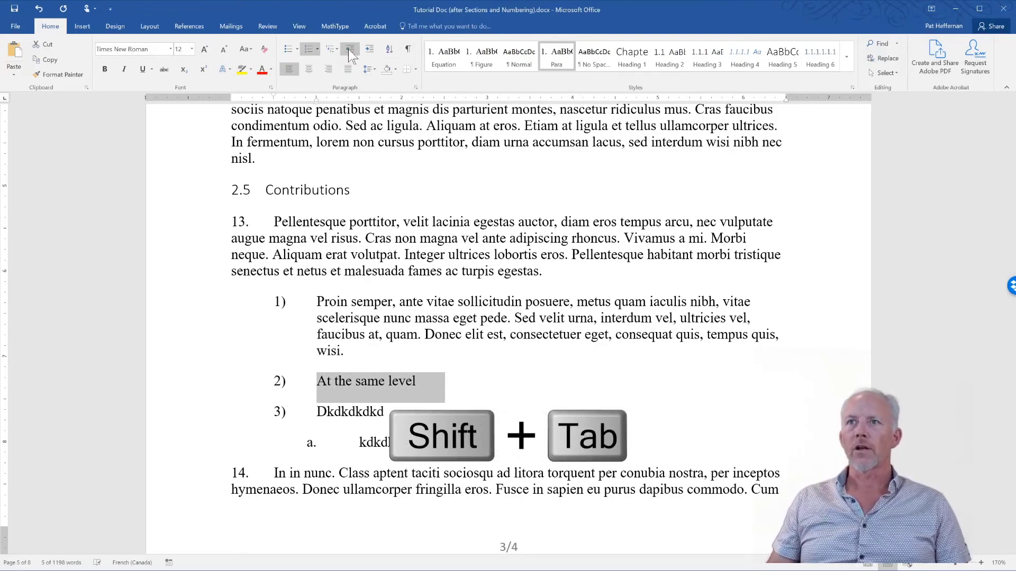
pyautogui.click(369, 50)
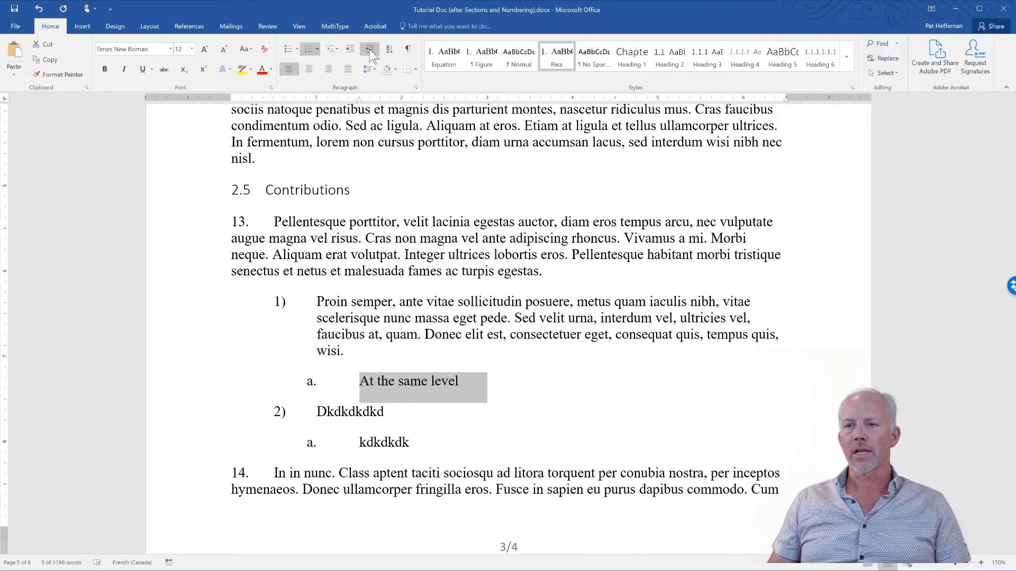
pyautogui.rightClick(387, 389)
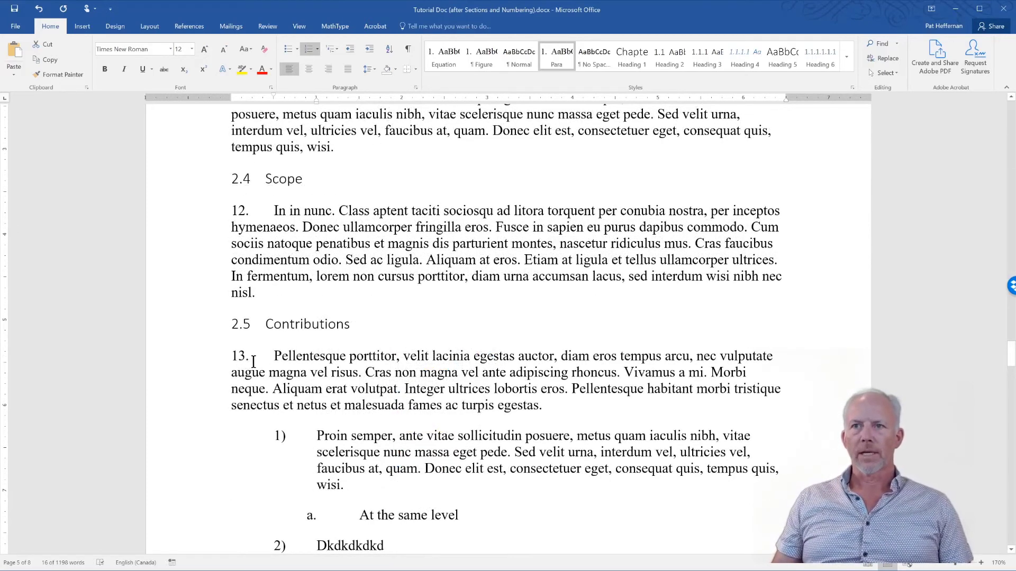
# Restart the paragraph numbering at 1 from the first paragraph under heading 2.1 Literature and check the numbering through section 2.5
pyautogui.scroll(10, 240, 363)
pyautogui.scroll(15, 261, 345)
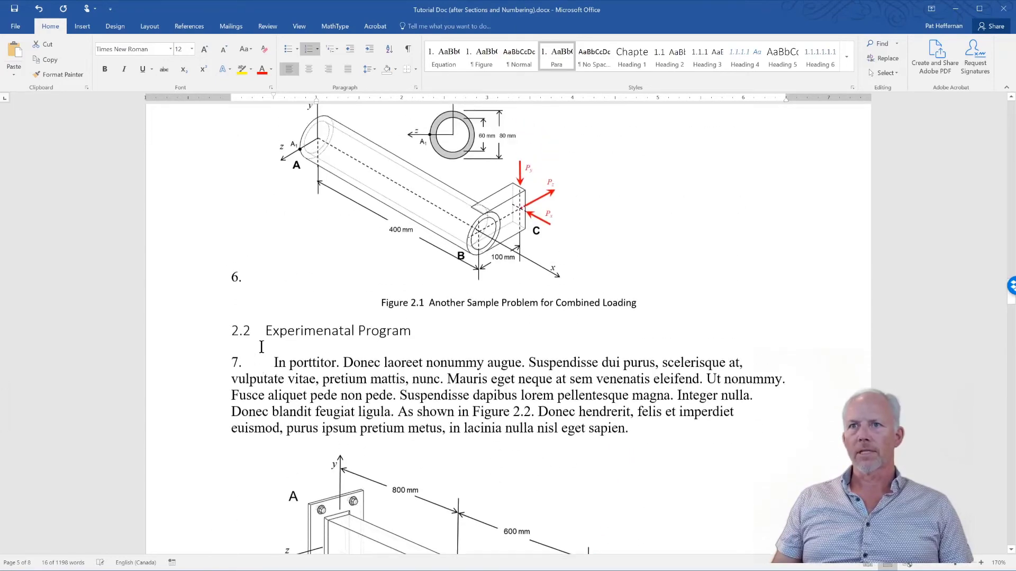
pyautogui.scroll(5, 261, 354)
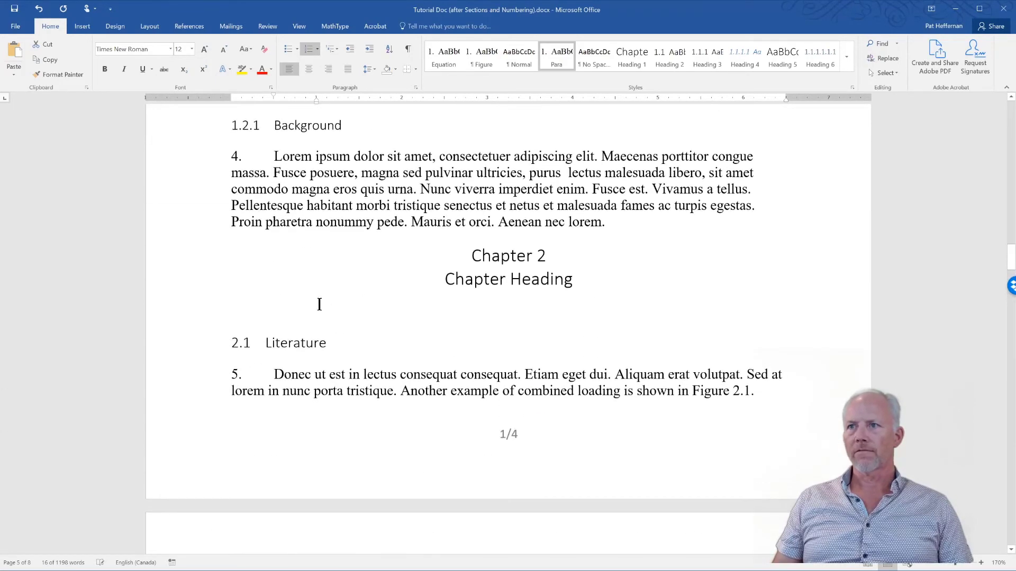
pyautogui.click(233, 375)
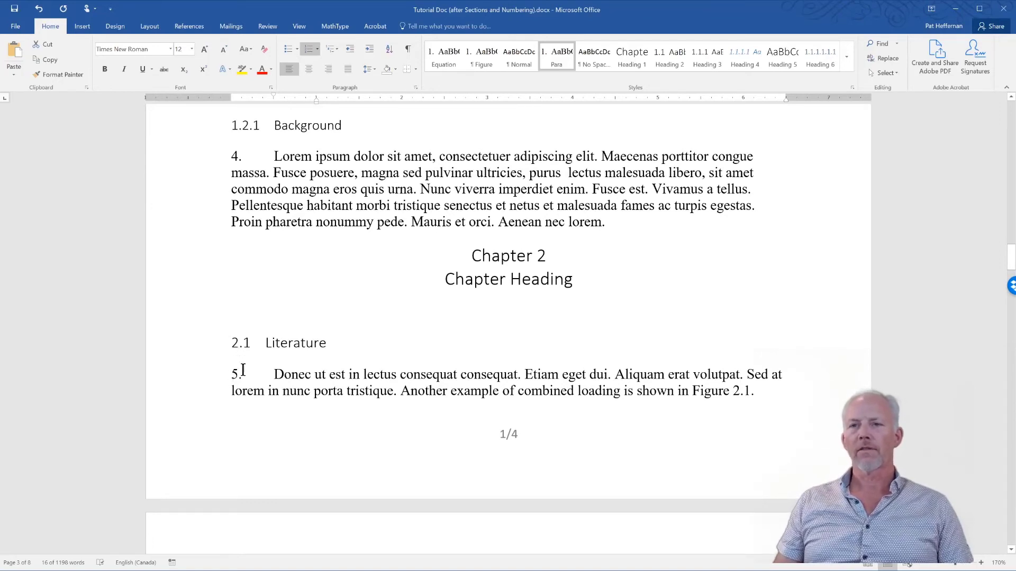
pyautogui.click(275, 374)
pyautogui.rightClick(276, 374)
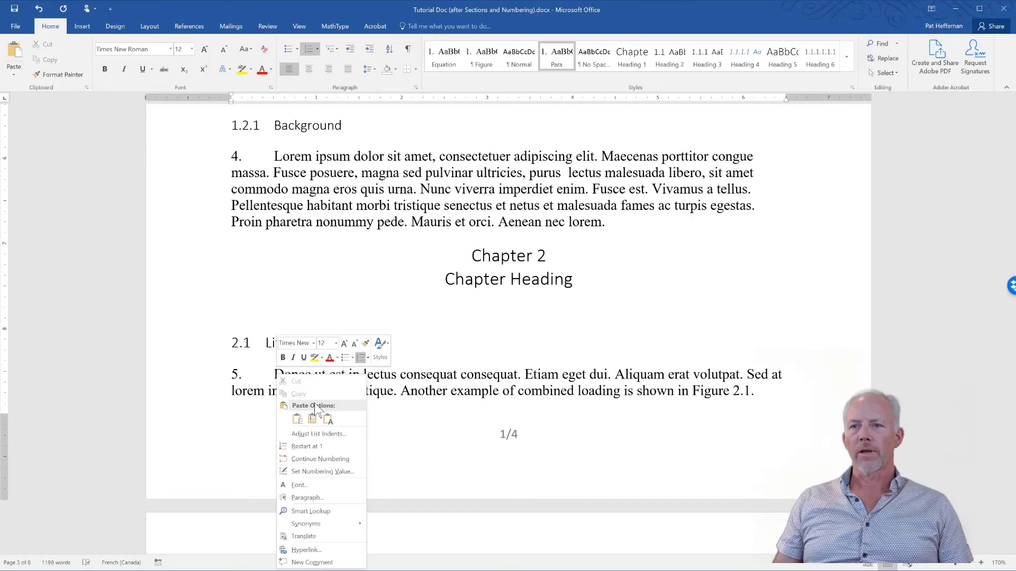
pyautogui.click(310, 445)
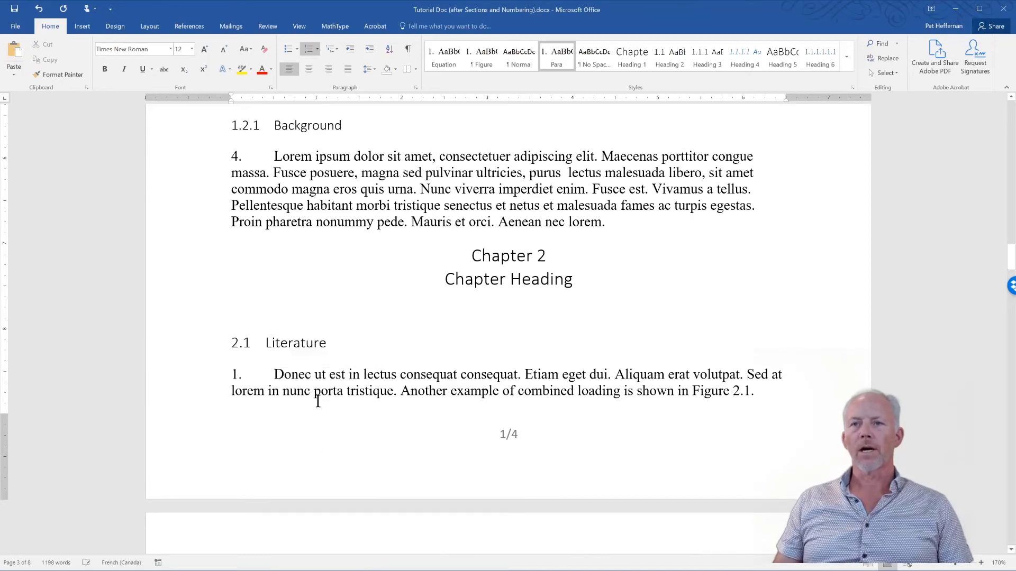
pyautogui.scroll(-1, 320, 317)
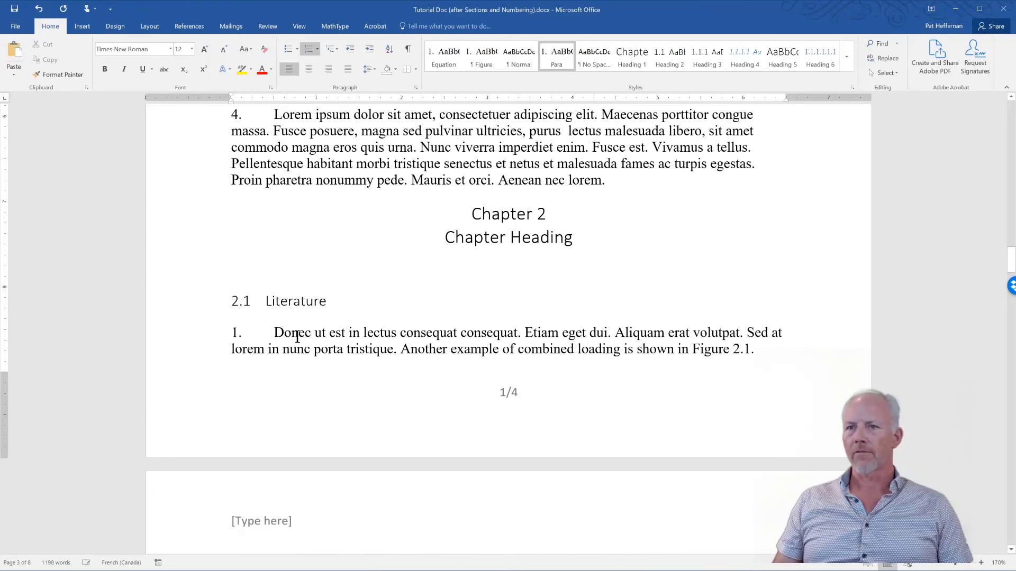
pyautogui.scroll(-15, 280, 317)
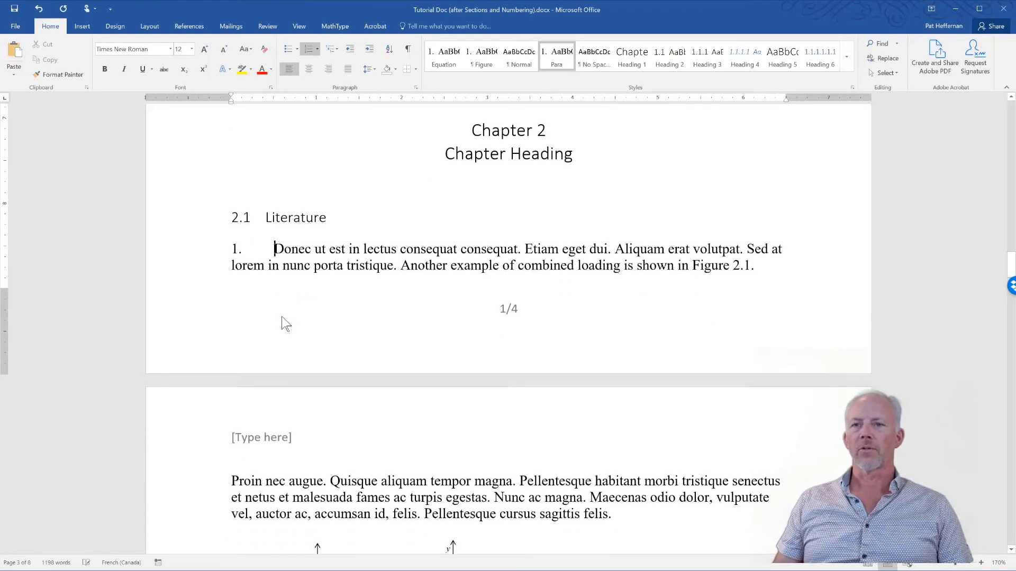
pyautogui.scroll(-20, 282, 318)
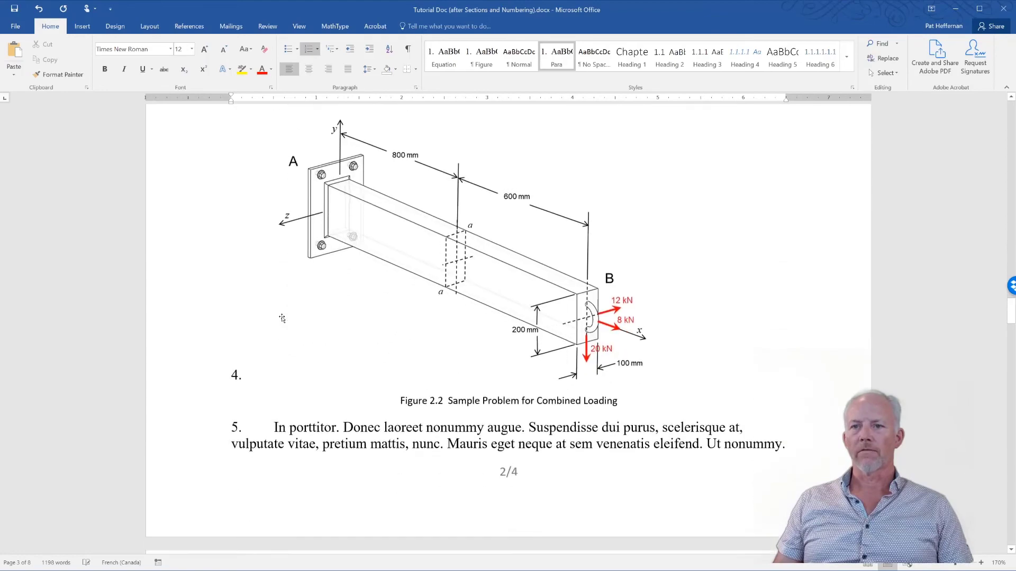
pyautogui.scroll(-7, 282, 316)
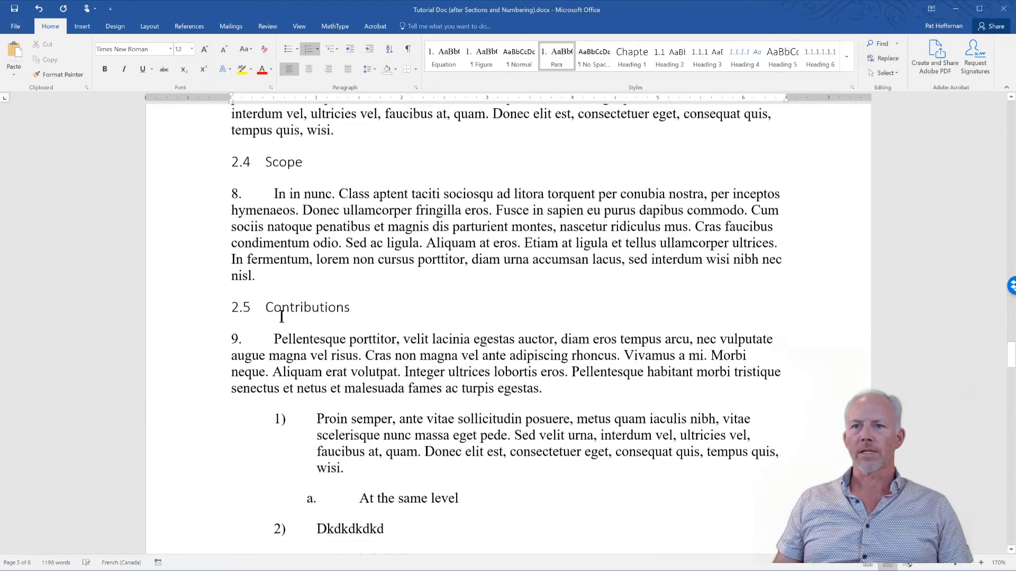